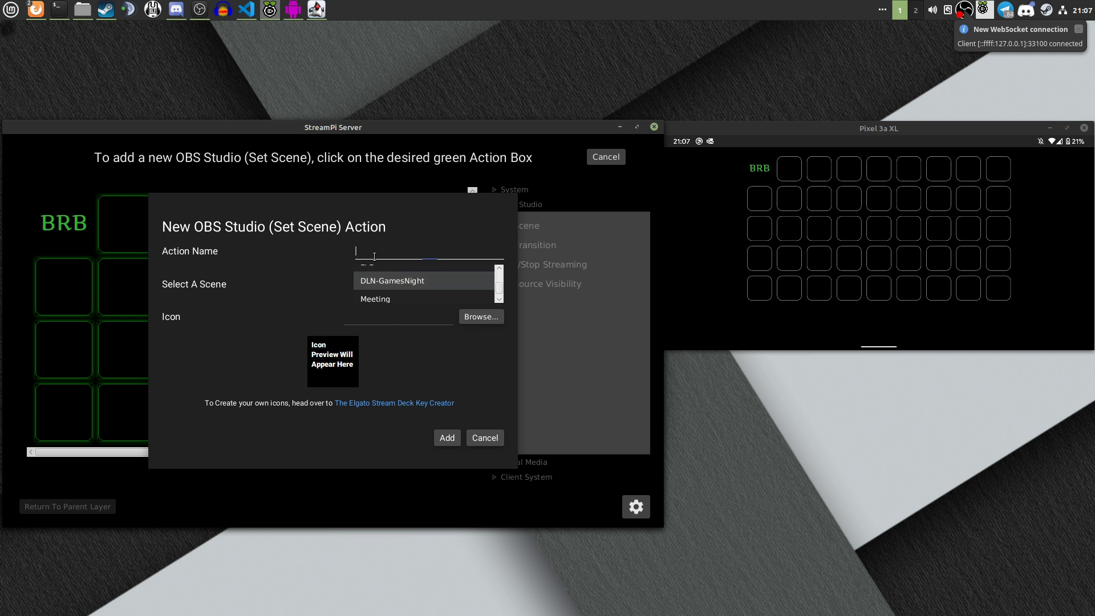
# Name the new OBS Set Scene action "Games Night" and start browsing for its icon image
pyautogui.click(372, 258)
pyautogui.write('Games Night')
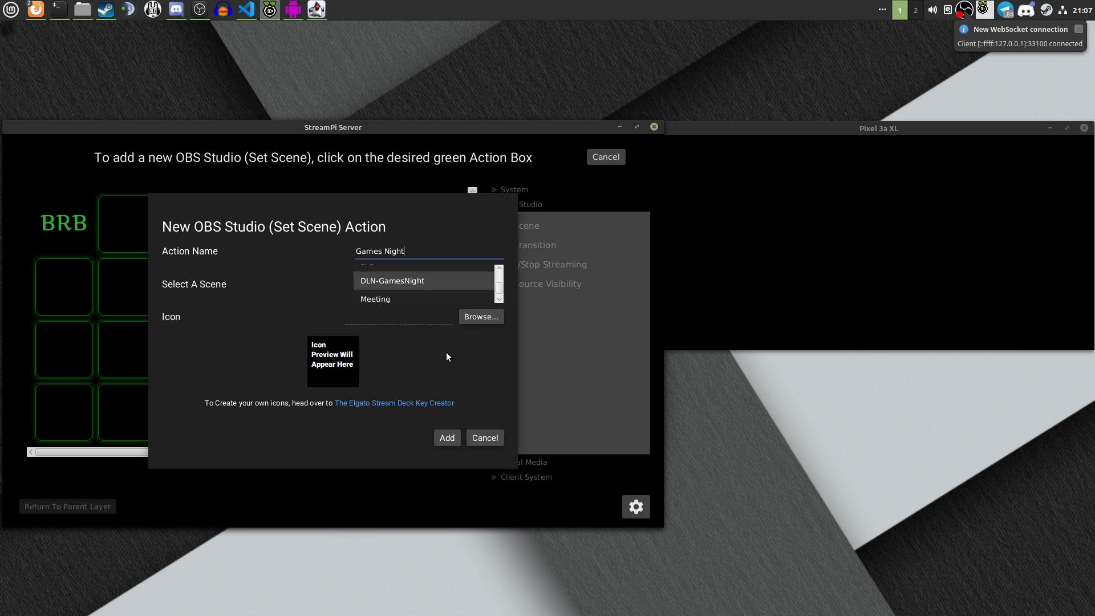
pyautogui.click(482, 316)
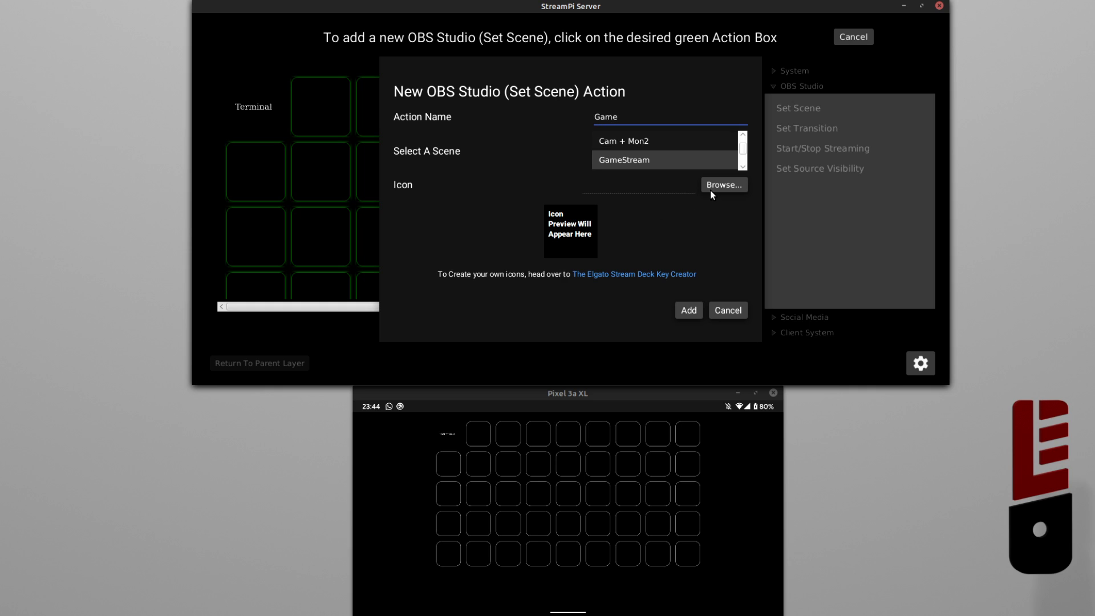
# Set game.png from the linux64 folder as the icon of the Game scene action and add the action
pyautogui.click(719, 185)
pyautogui.click(426, 285)
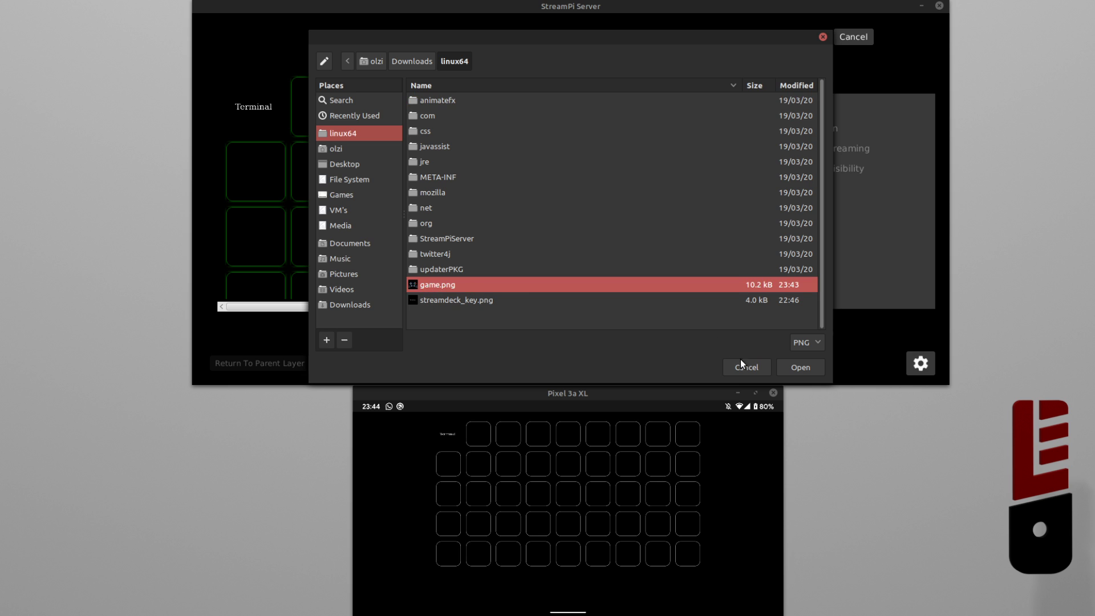
pyautogui.click(782, 367)
pyautogui.click(687, 309)
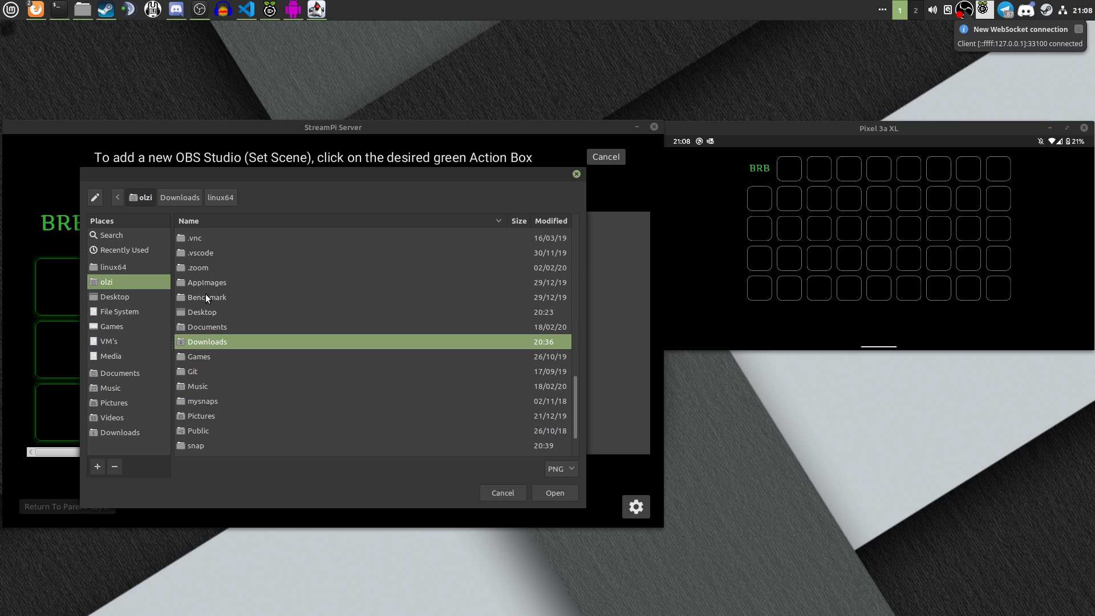
# Add the Games Night action with DLN Hoodie.png from Documents/Youtube-0lzi/Images as its icon, and trigger it on the phone client
pyautogui.doubleClick(213, 326)
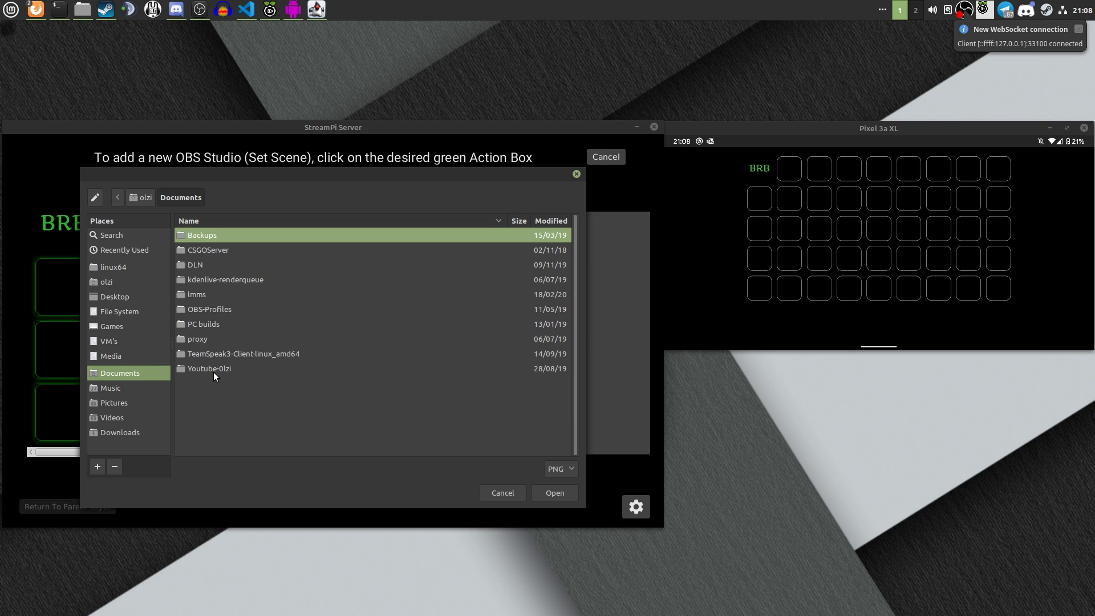
pyautogui.doubleClick(215, 365)
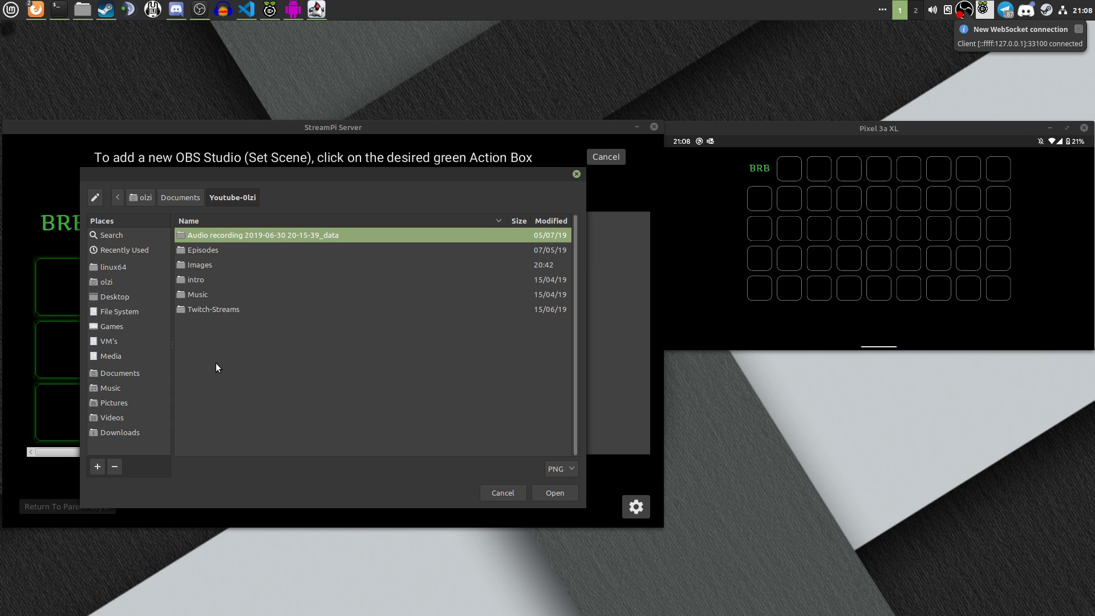
pyautogui.doubleClick(203, 266)
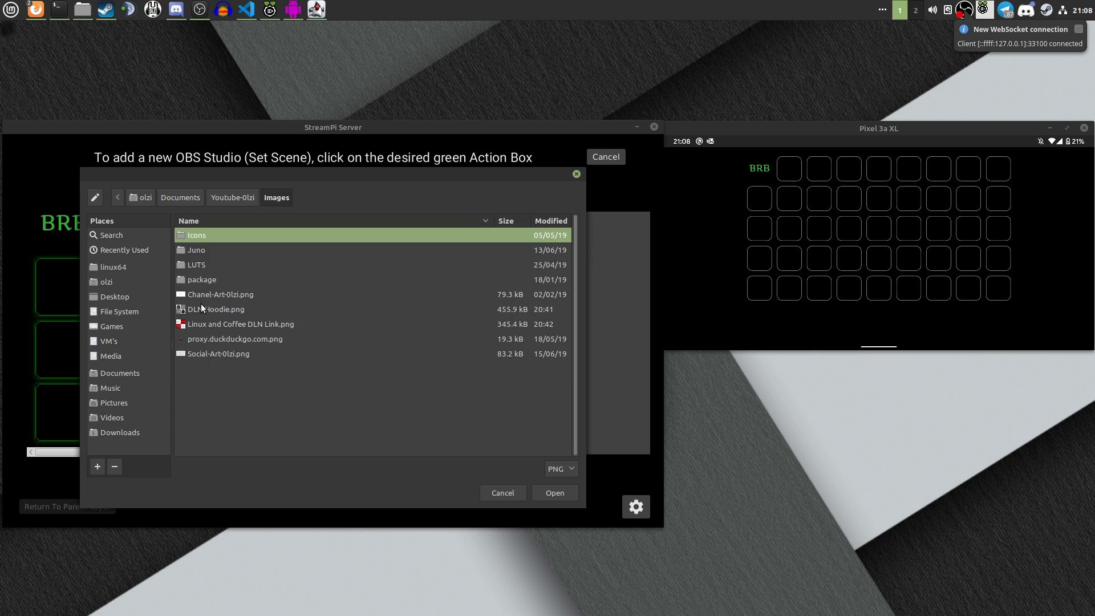
pyautogui.click(201, 309)
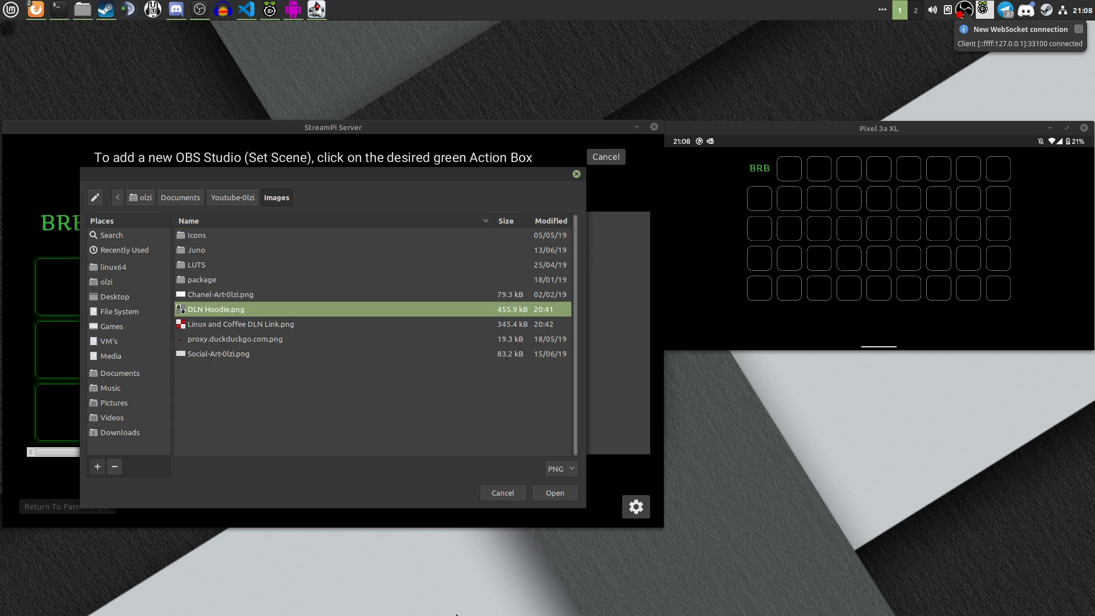
pyautogui.click(563, 493)
pyautogui.click(459, 434)
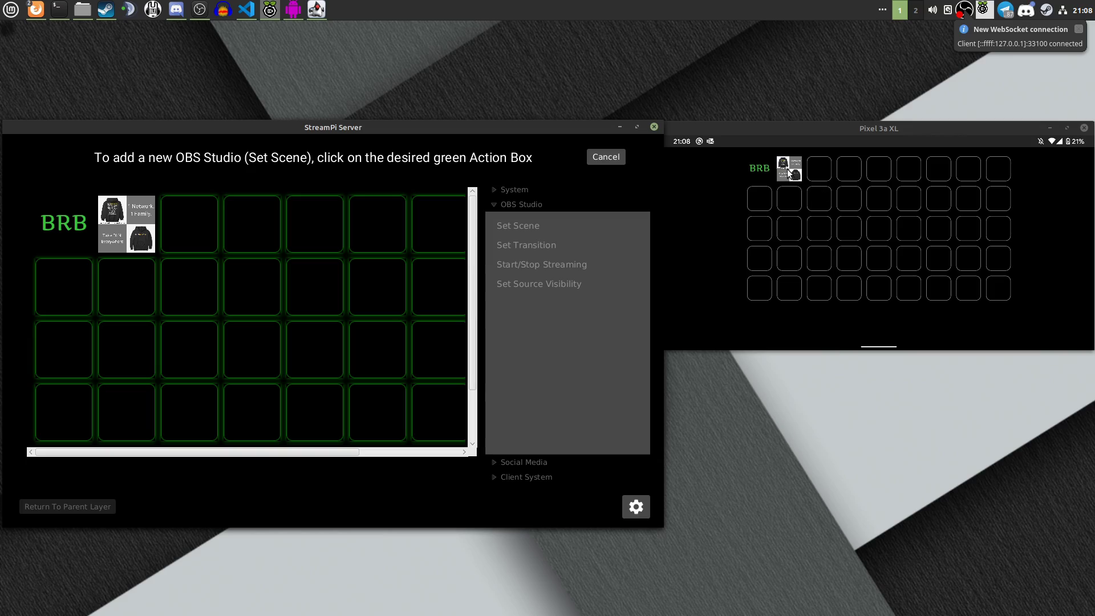
pyautogui.click(788, 174)
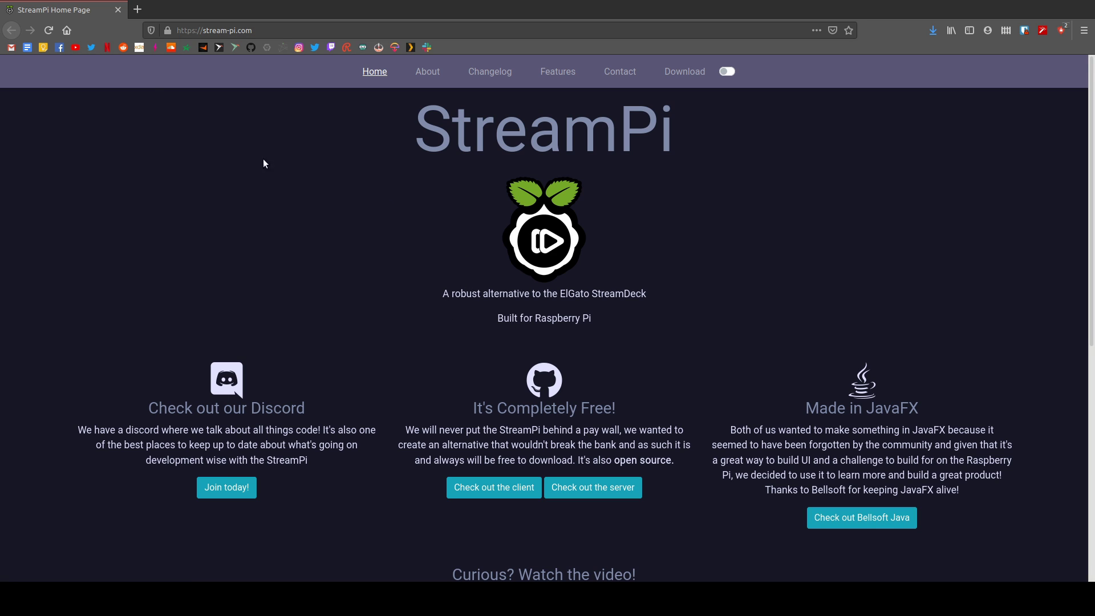
# From the stream-pi.com home page, open the server's GitHub repository and view its releases page
pyautogui.moveTo(189, 30); pyautogui.dragTo(314, 30)
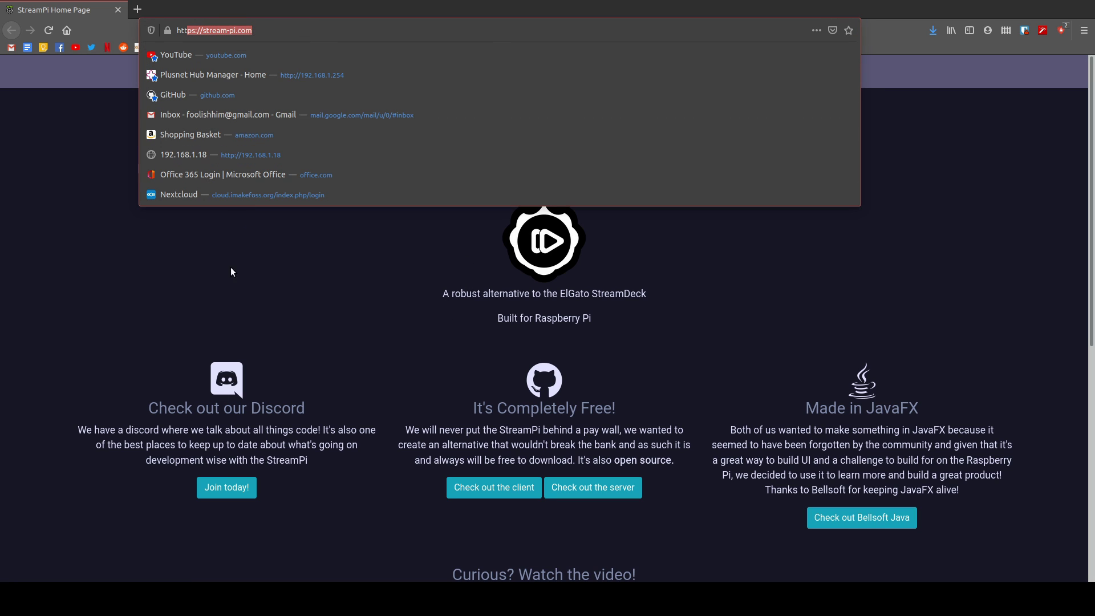
pyautogui.click(262, 310)
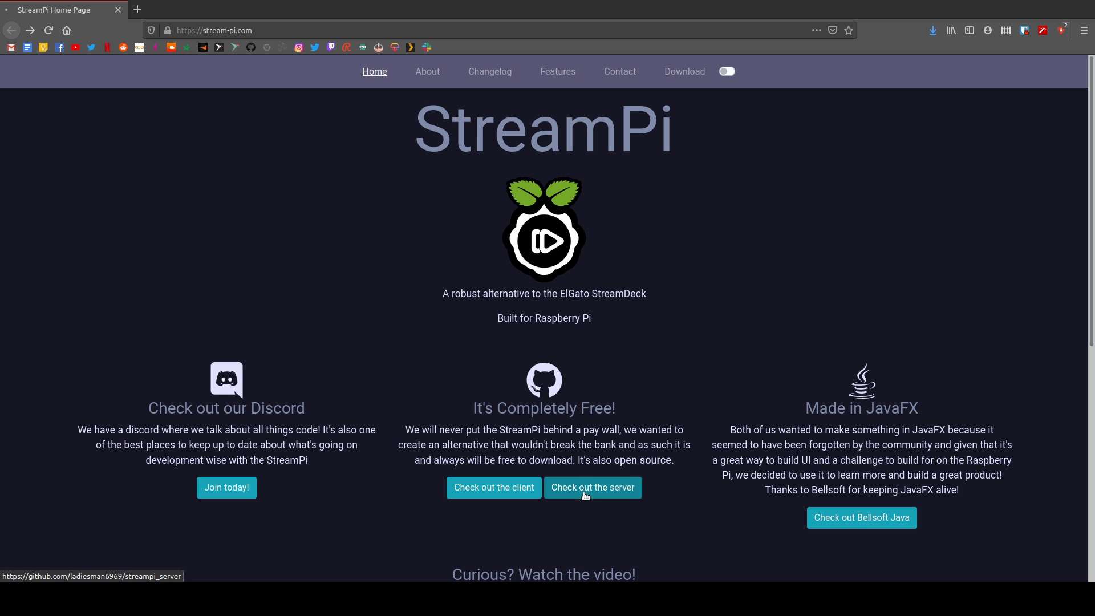
pyautogui.click(586, 490)
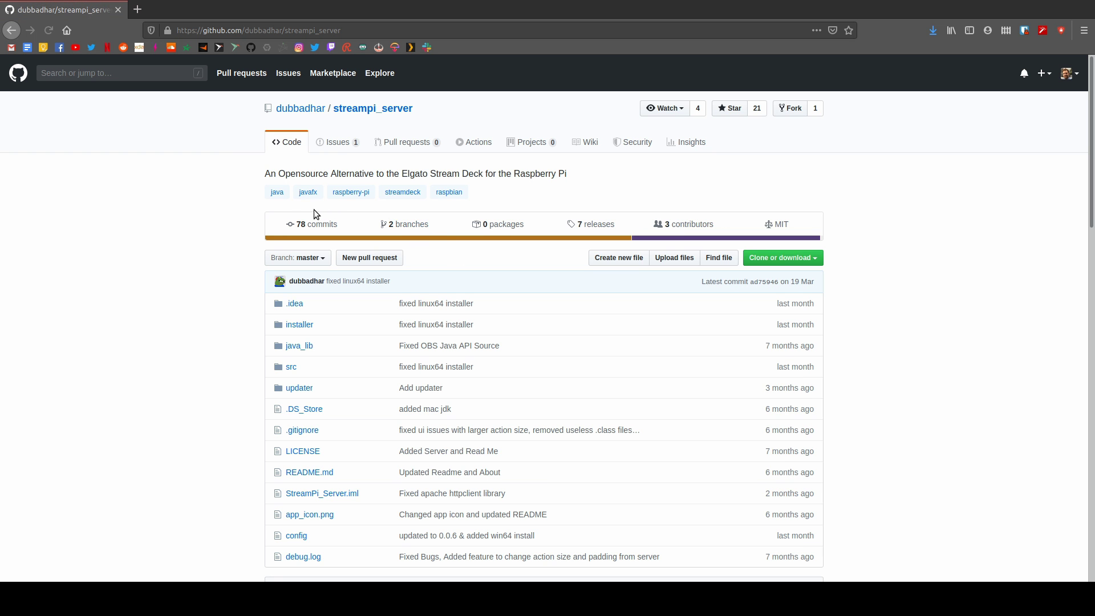
pyautogui.click(597, 225)
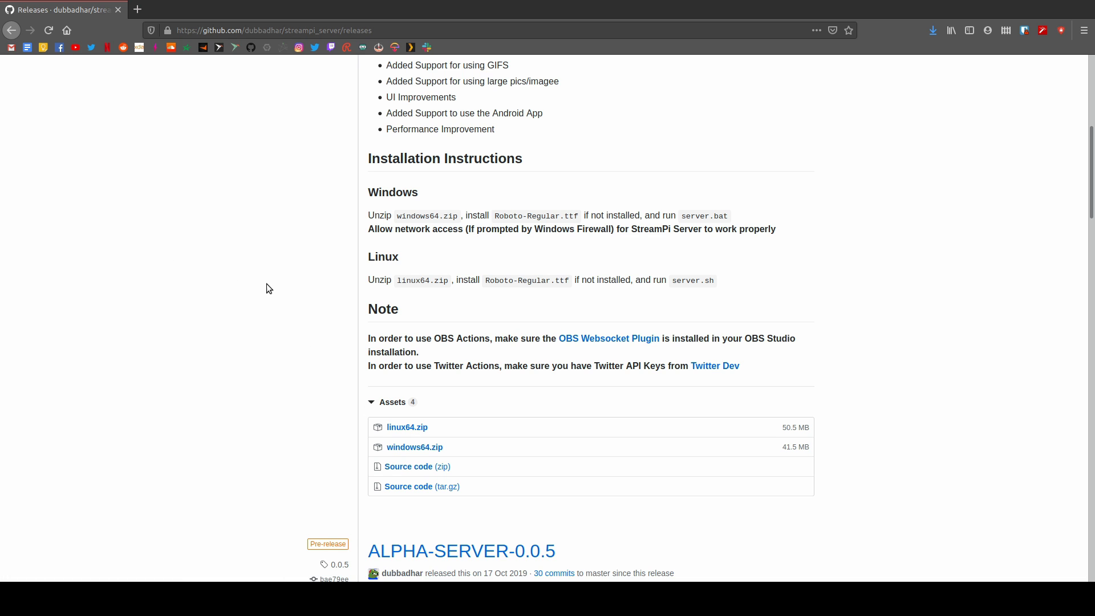
pyautogui.scroll(5, 272, 290)
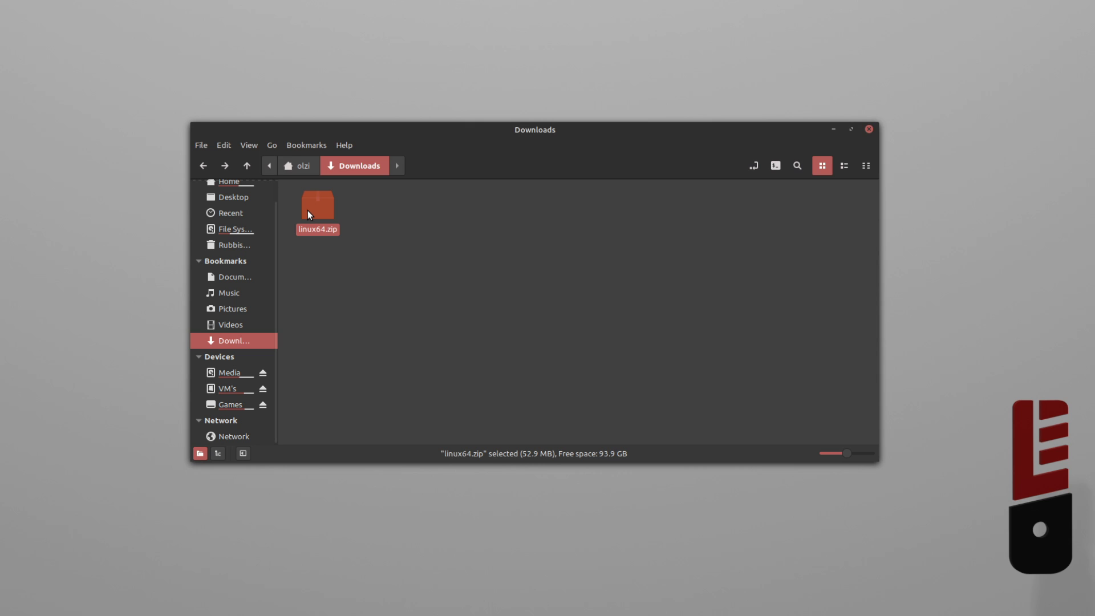
# Extract all files from linux64.zip into the Downloads folder and close the archive
pyautogui.rightClick(309, 210)
pyautogui.click(354, 220)
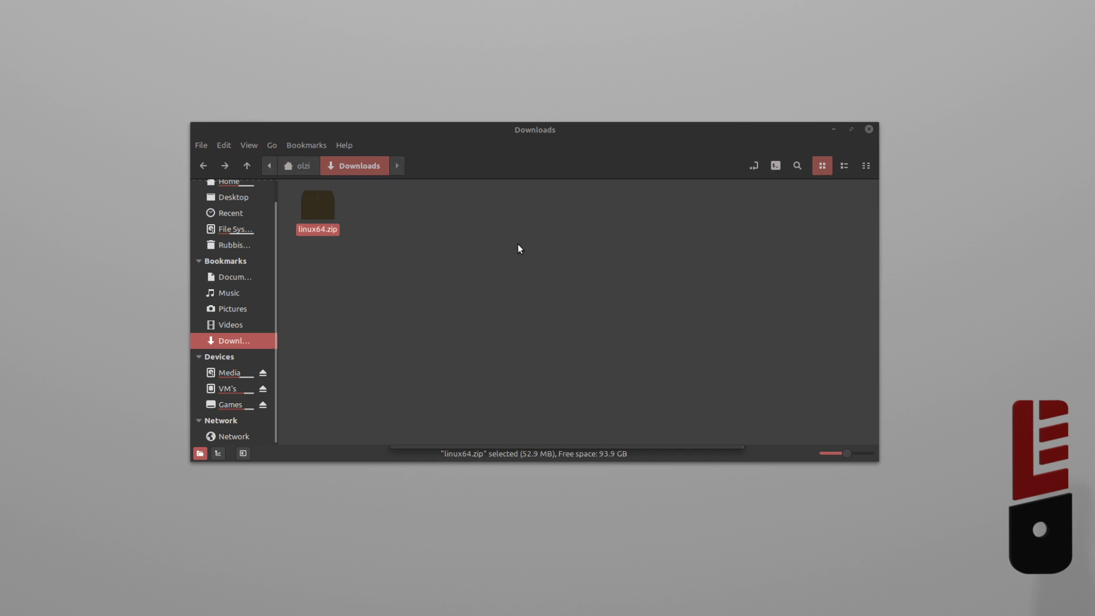
pyautogui.click(436, 153)
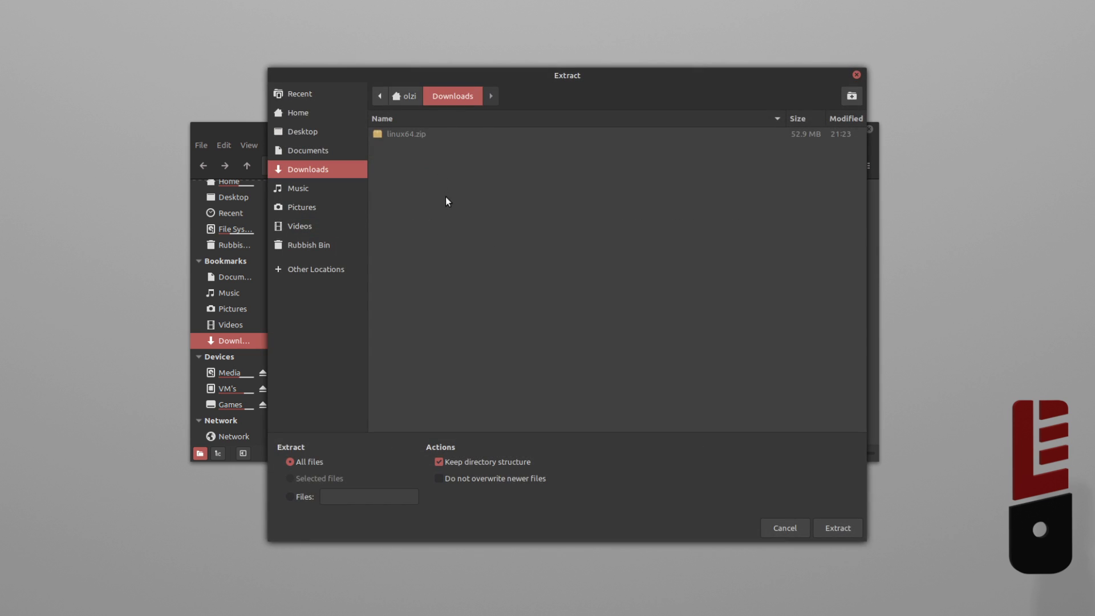
pyautogui.click(836, 528)
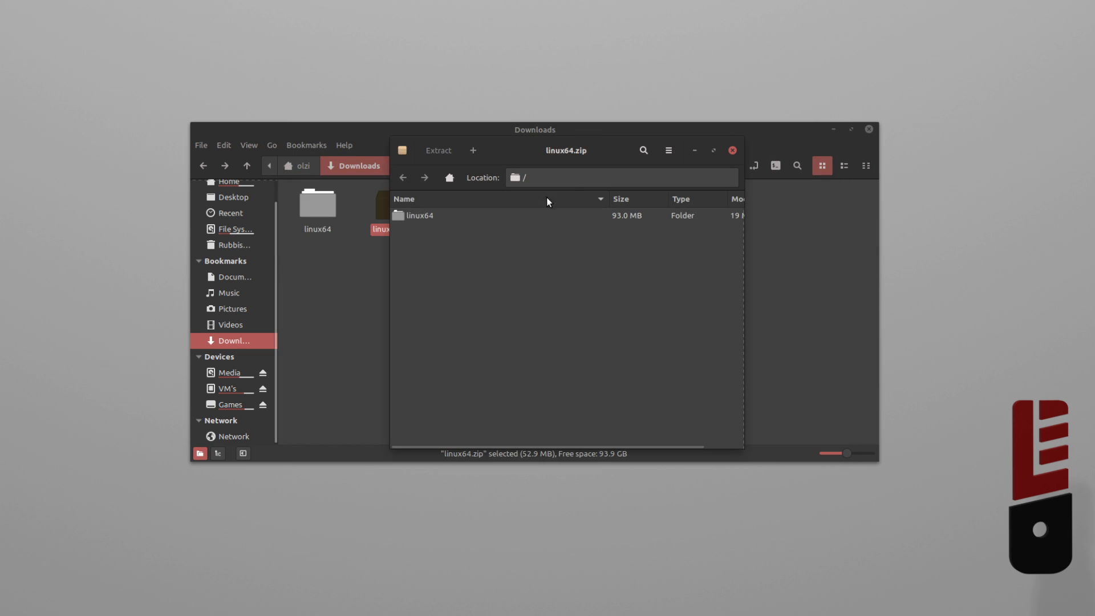
pyautogui.click(637, 277)
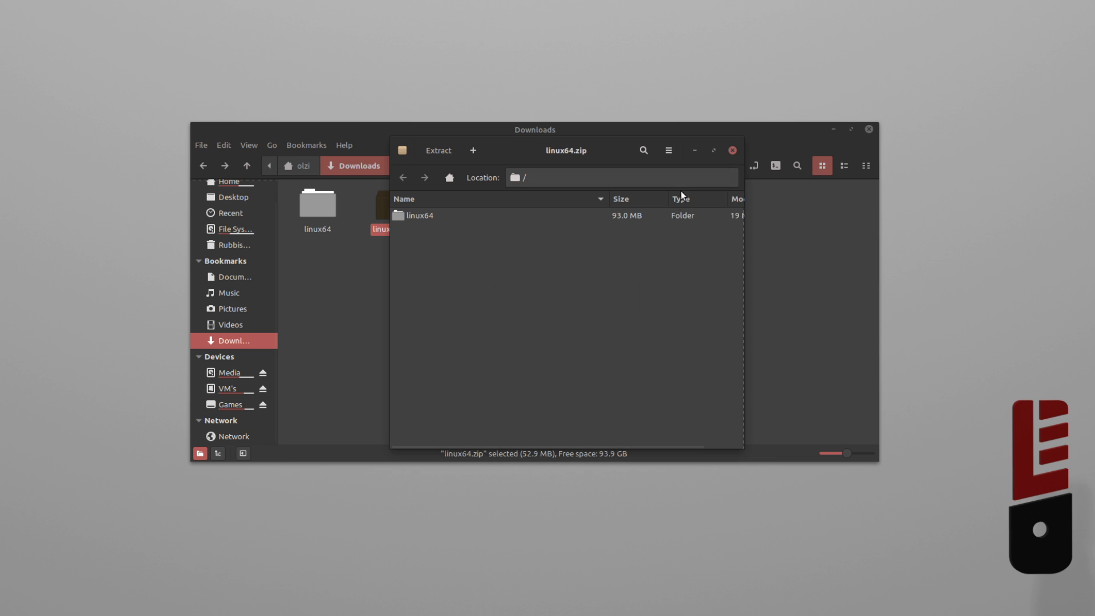
pyautogui.click(731, 151)
pyautogui.click(436, 313)
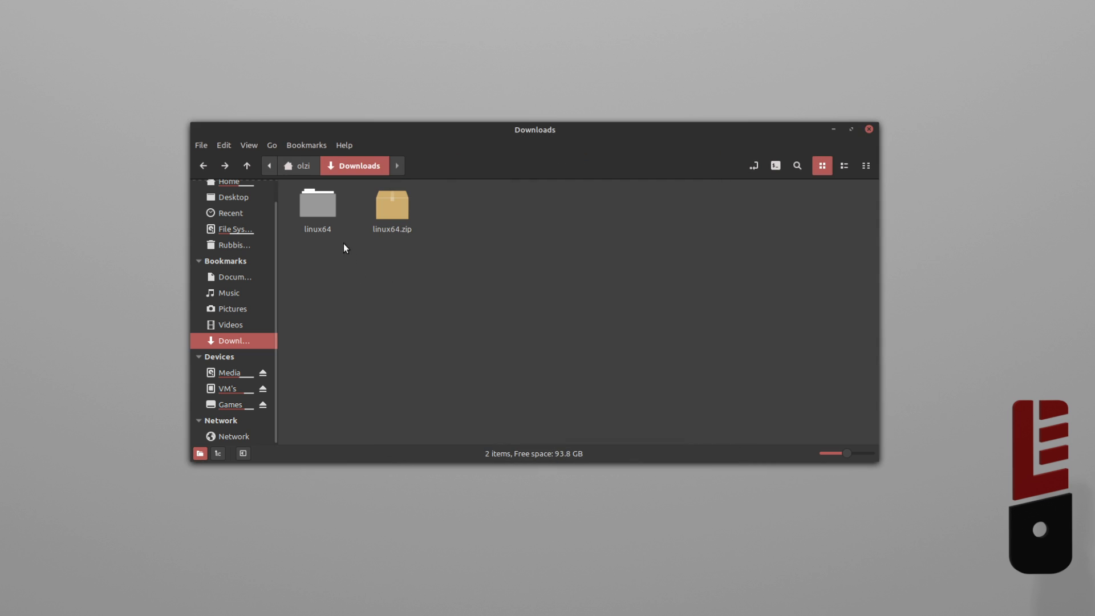
# In the extracted linux64 folder, check the execute permission of server.sh and run the script
pyautogui.doubleClick(318, 221)
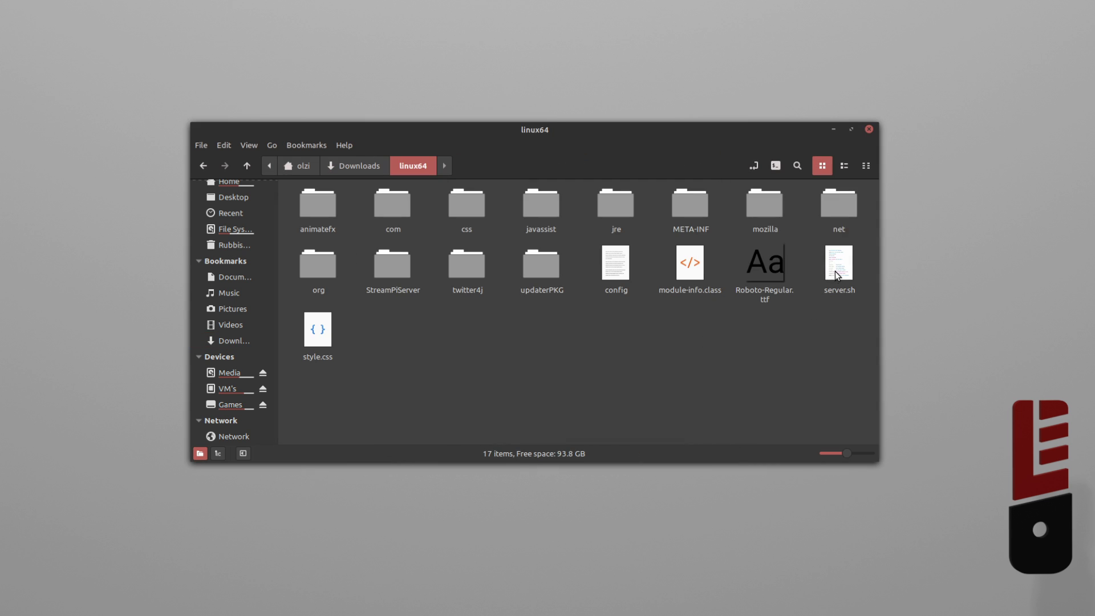
pyautogui.click(838, 276)
pyautogui.rightClick(838, 276)
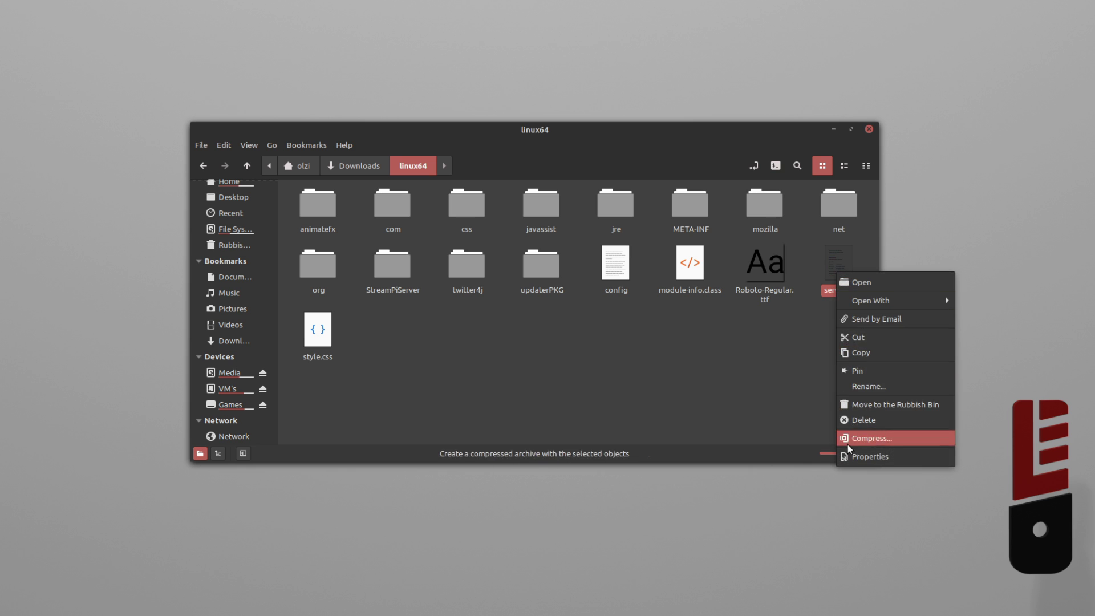
pyautogui.click(861, 455)
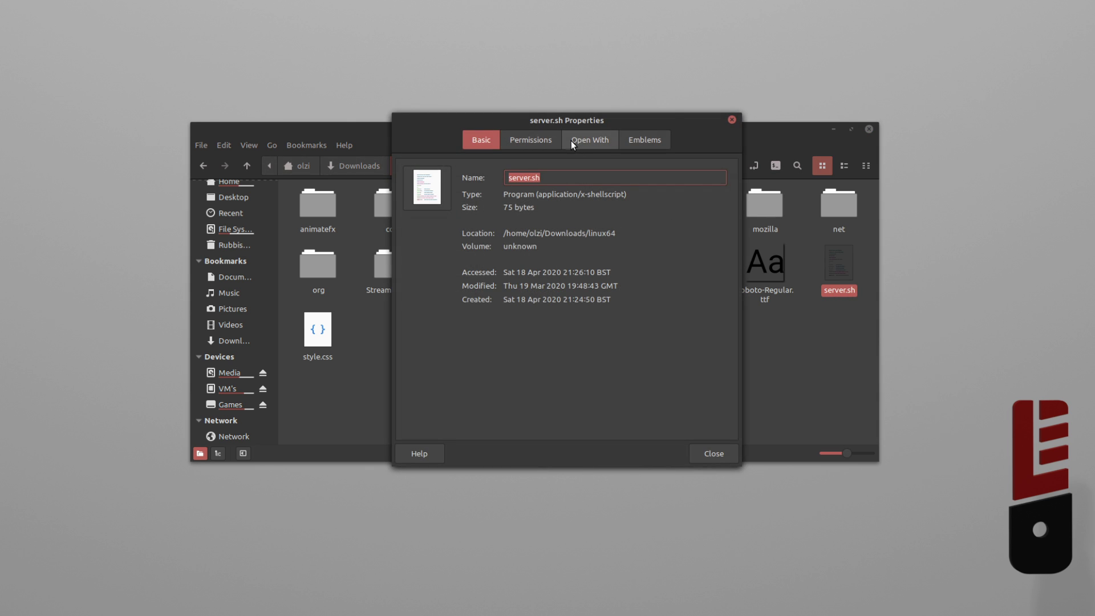
pyautogui.click(530, 141)
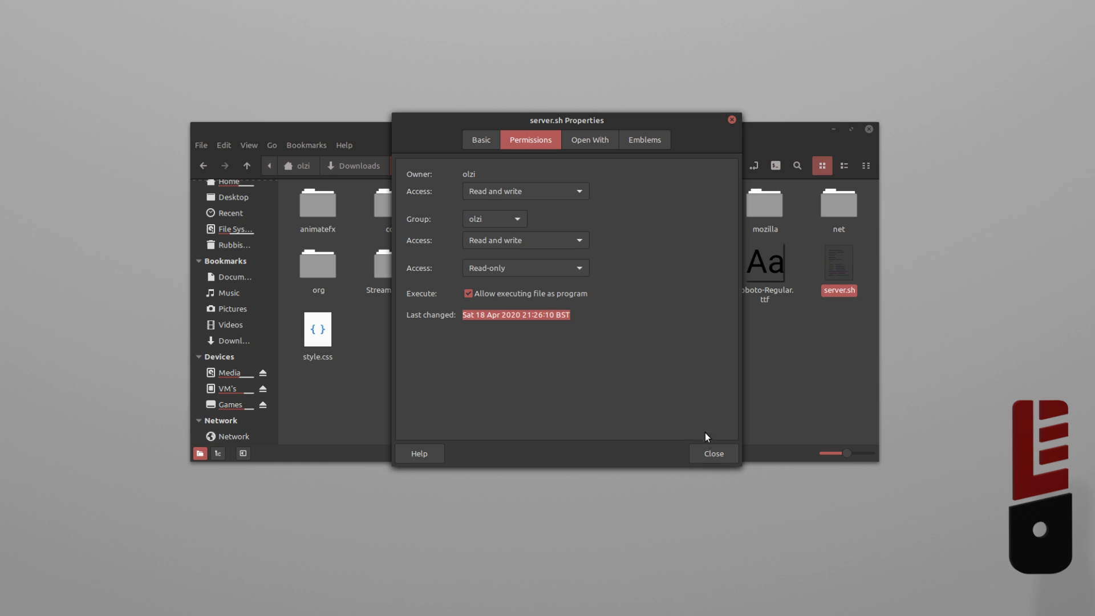
pyautogui.click(713, 453)
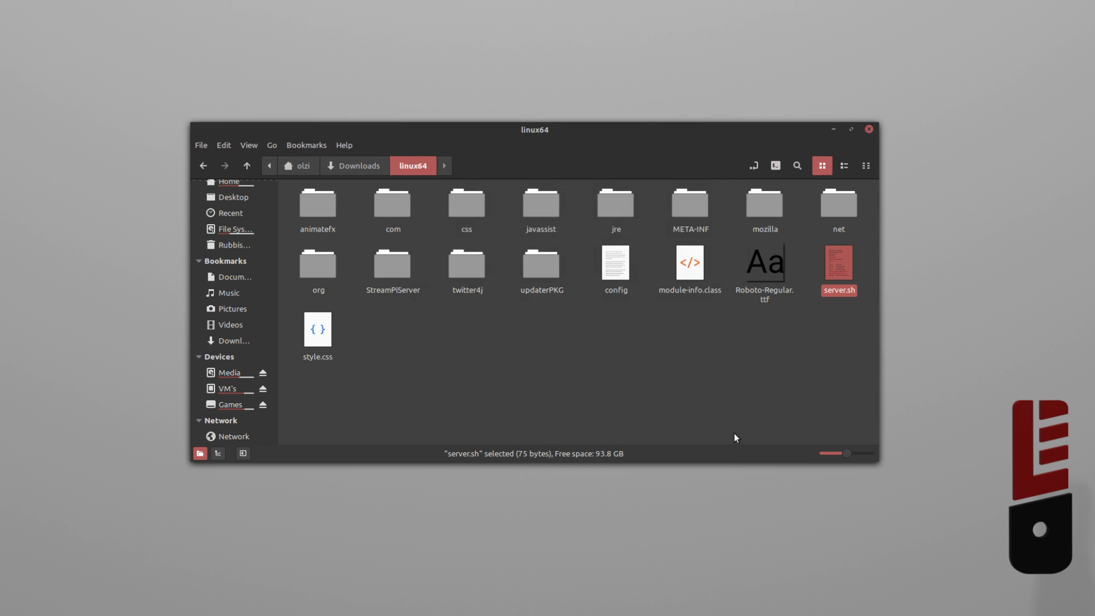
pyautogui.doubleClick(833, 268)
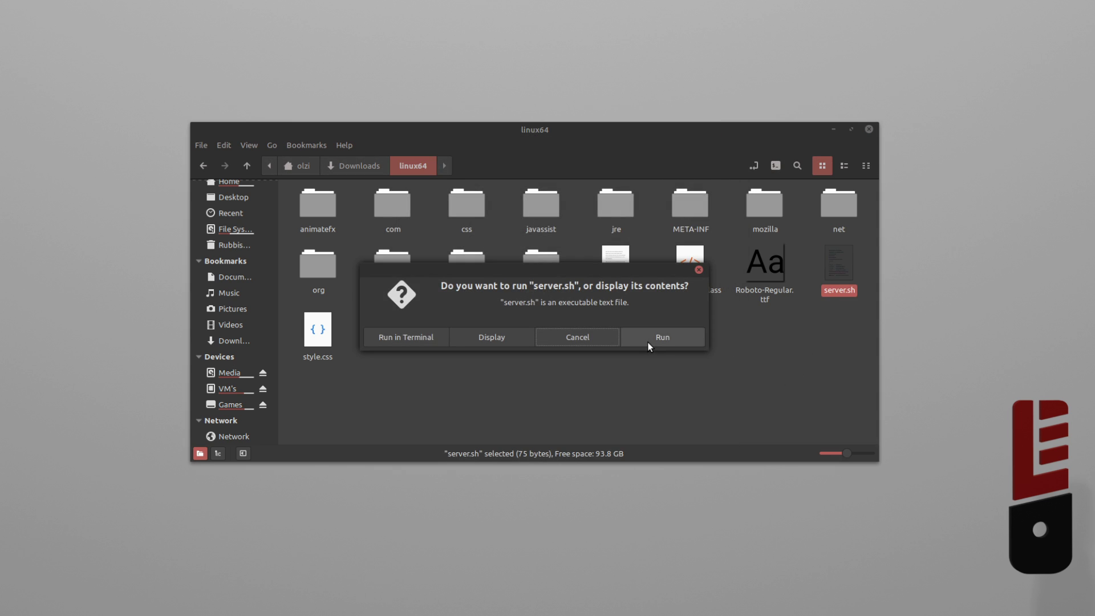
pyautogui.click(661, 337)
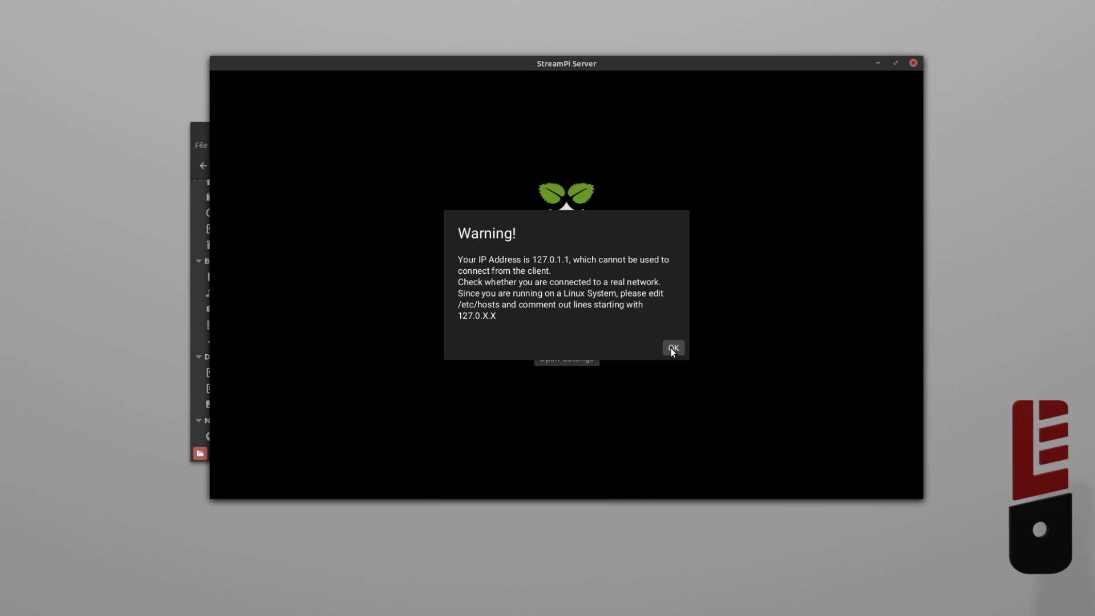
# Run ip addr in a new terminal and look up the IP address of the enp0s25 interface
pyautogui.hotkey('ctrl', 'alt', 't')
pyautogui.write('ip add')
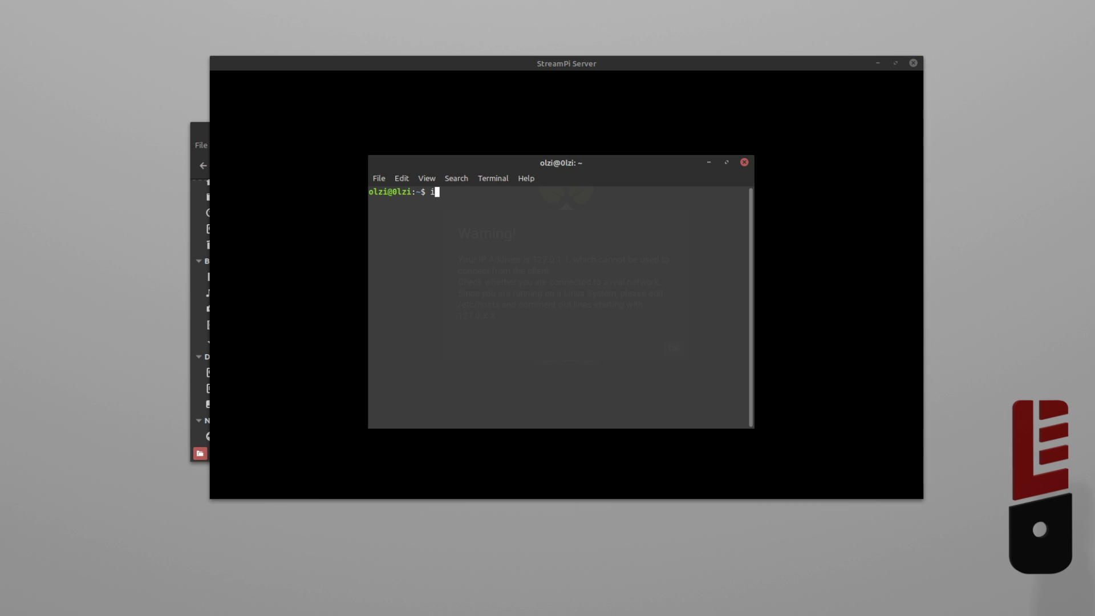
pyautogui.write('r')
pyautogui.press('Return')
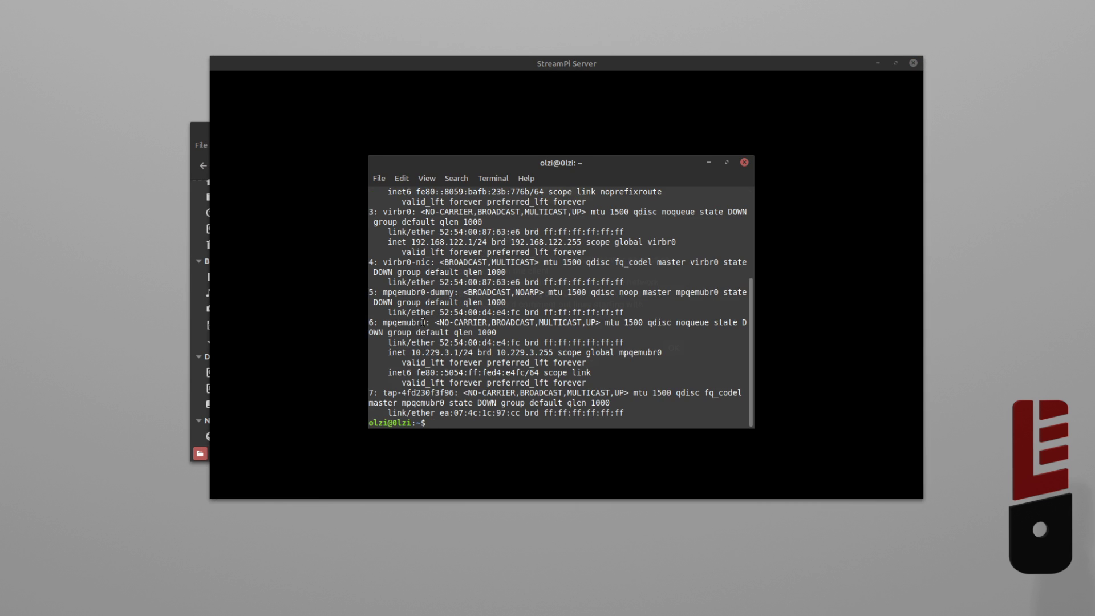
pyautogui.scroll(2, 397, 239)
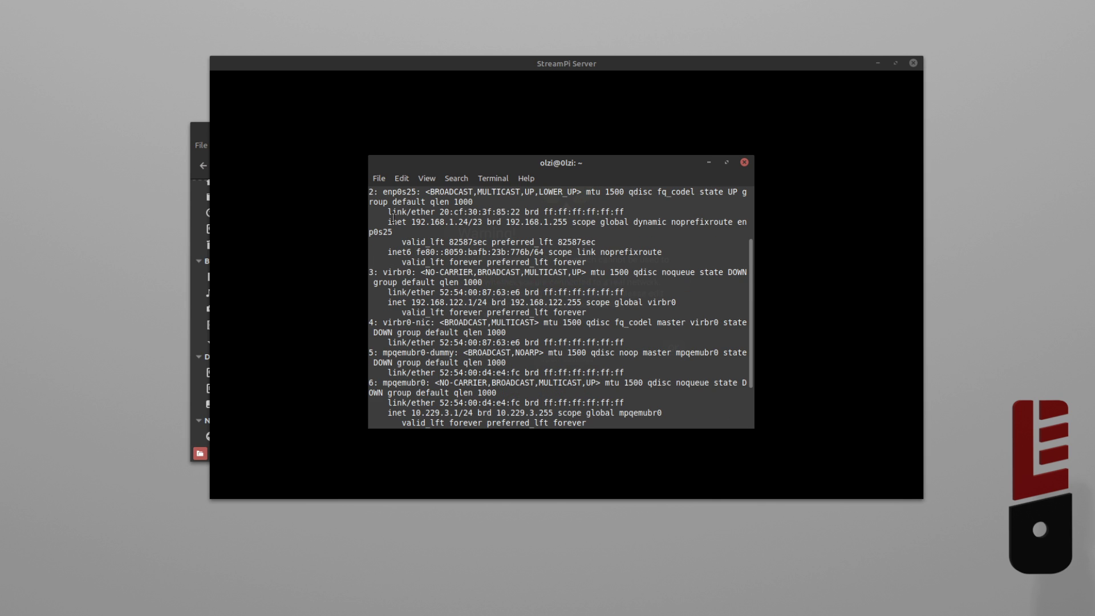
pyautogui.scroll(1, 391, 217)
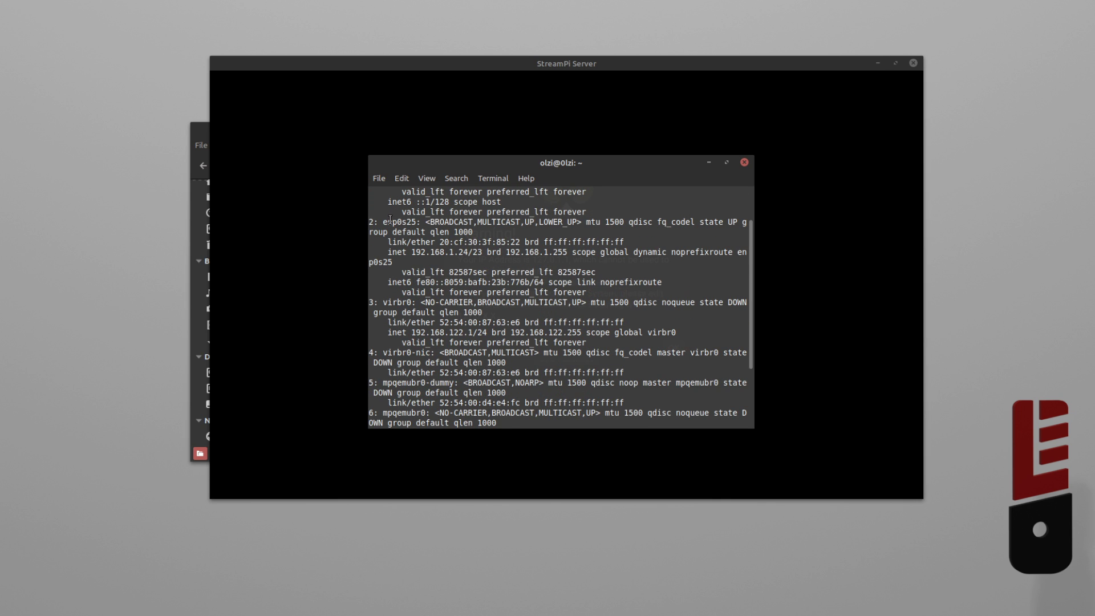
pyautogui.moveTo(390, 222); pyautogui.dragTo(771, 259)
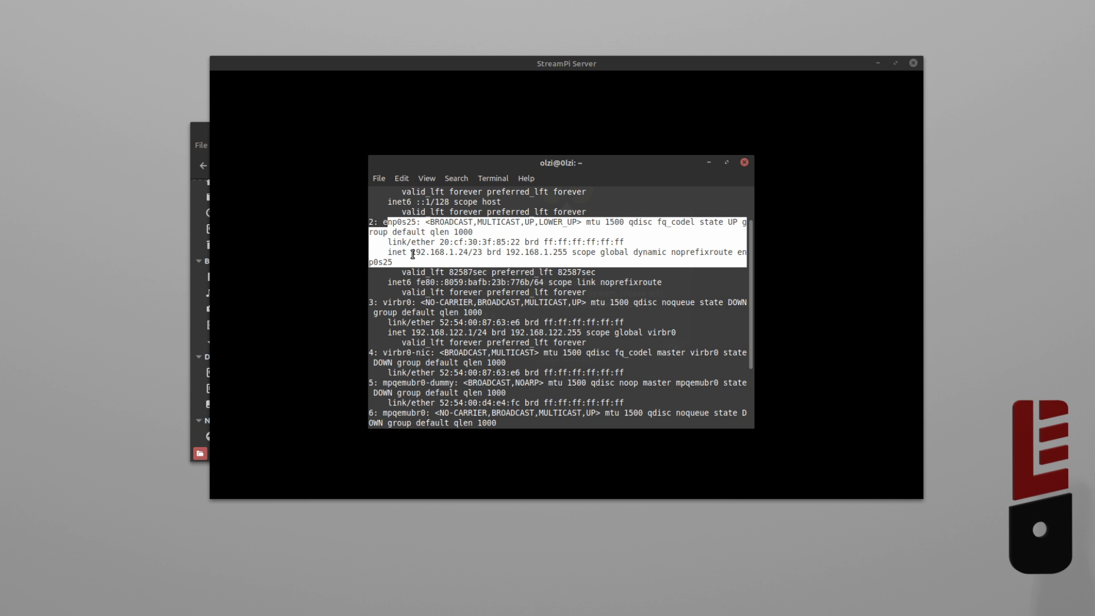
# Dismiss the StreamPi Server warning, set the server IP to 192.168.1.24, enable OBS Studio integration and apply the settings
pyautogui.click(346, 168)
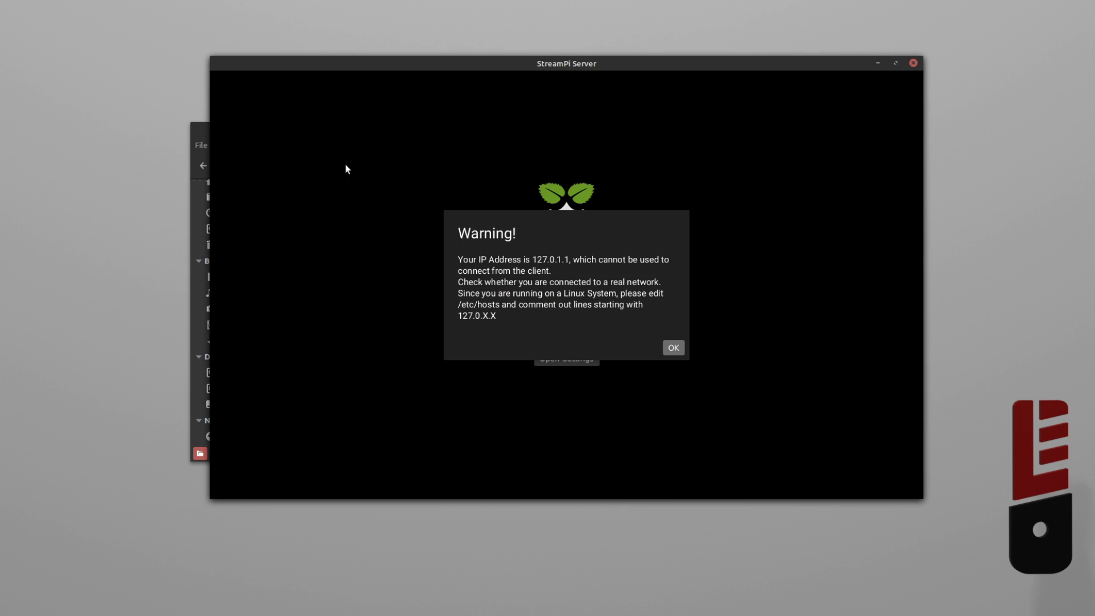
pyautogui.click(667, 345)
pyautogui.click(567, 358)
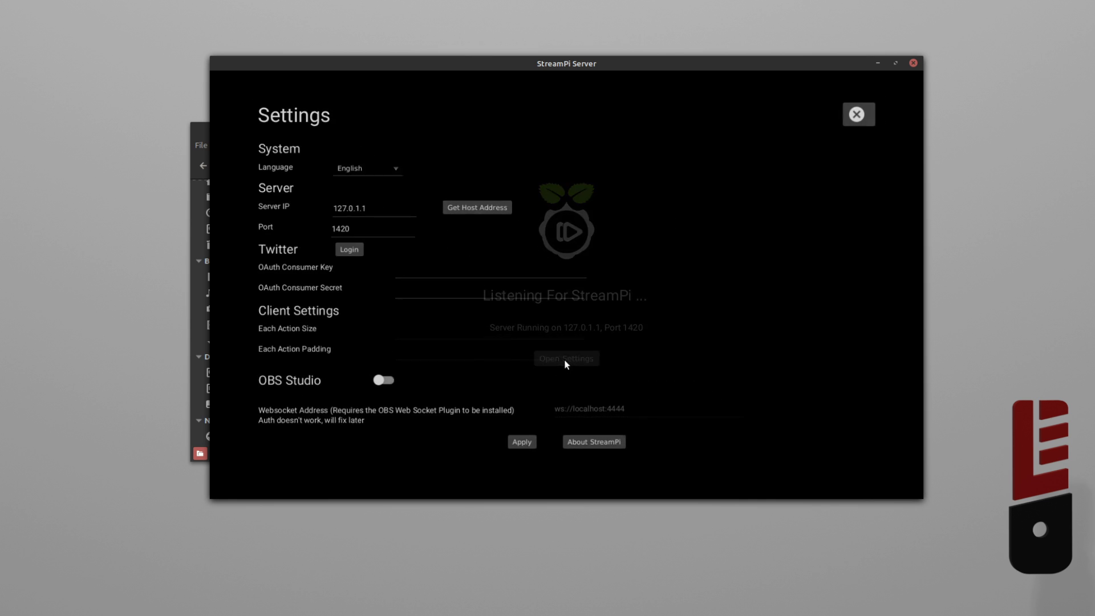
pyautogui.write('192.1')
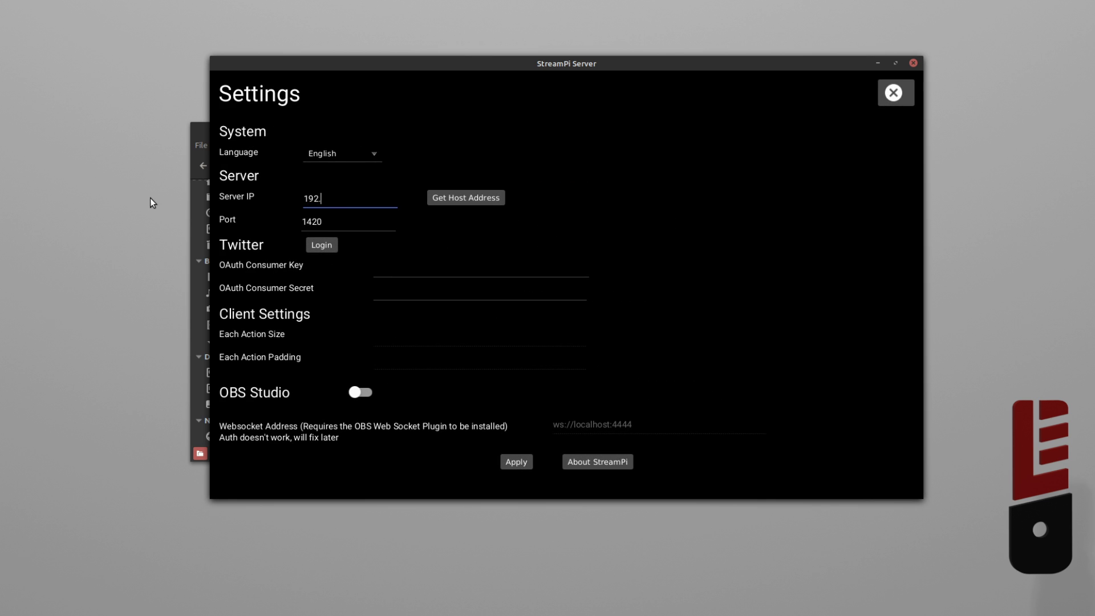
pyautogui.write('68.1.24')
pyautogui.click(361, 393)
pyautogui.click(508, 460)
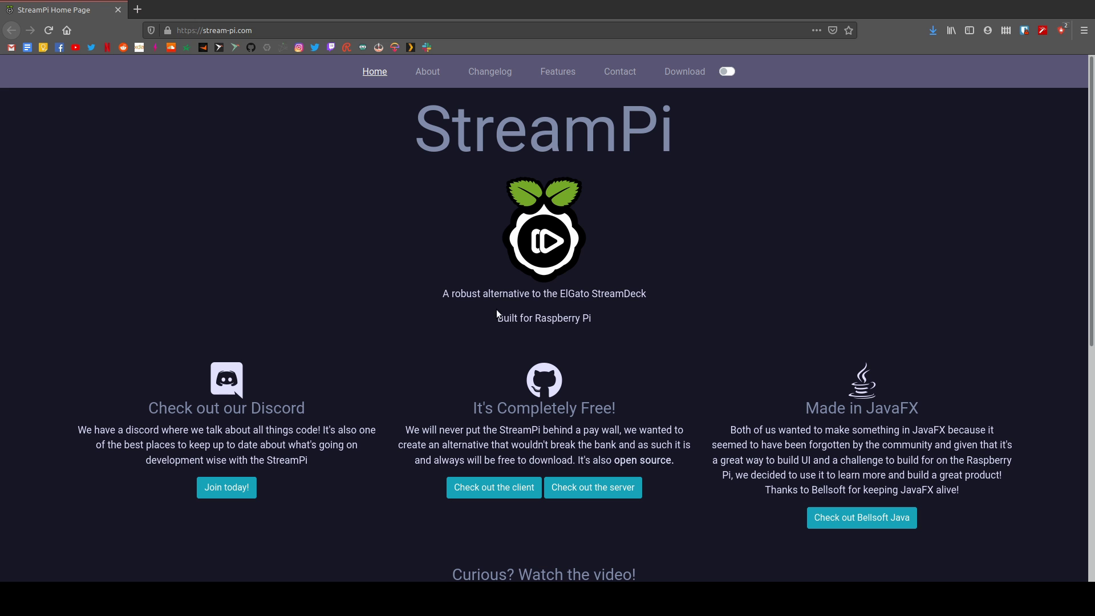
# Download obs-websocket_4.7.0-1_amd64.deb from the obs-websocket GitHub releases and open the package from the Downloads folder
pyautogui.click(586, 490)
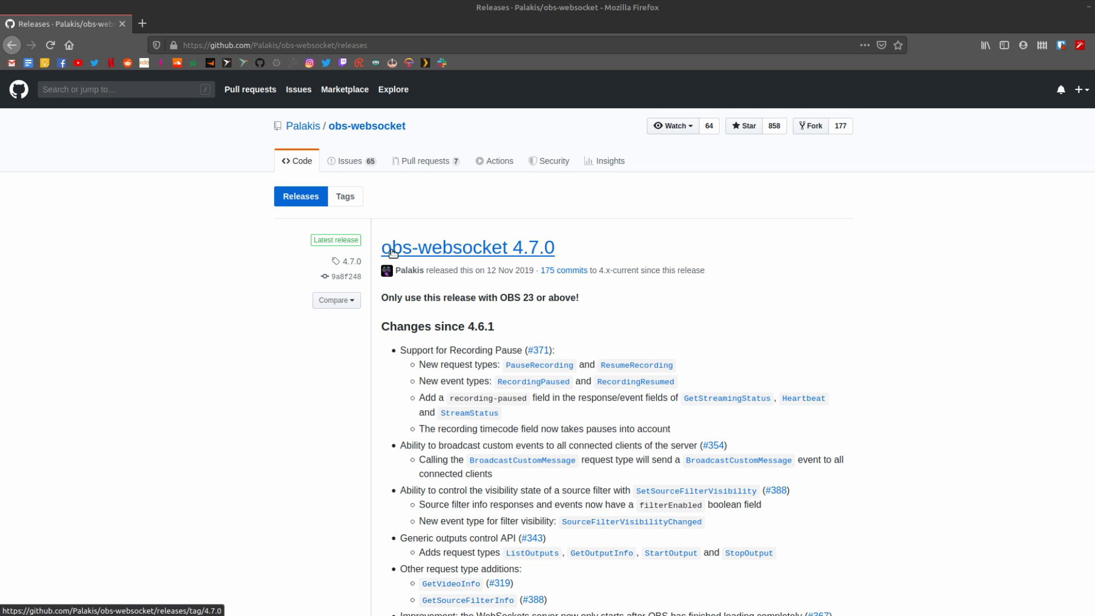
pyautogui.scroll(-10, 525, 547)
pyautogui.click(528, 548)
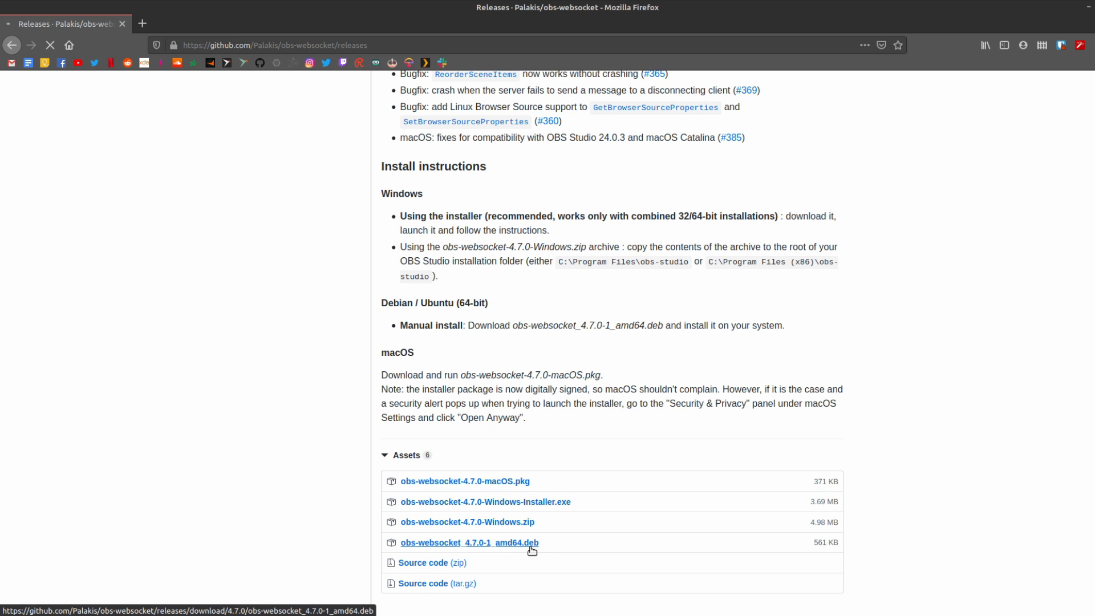
pyautogui.click(675, 449)
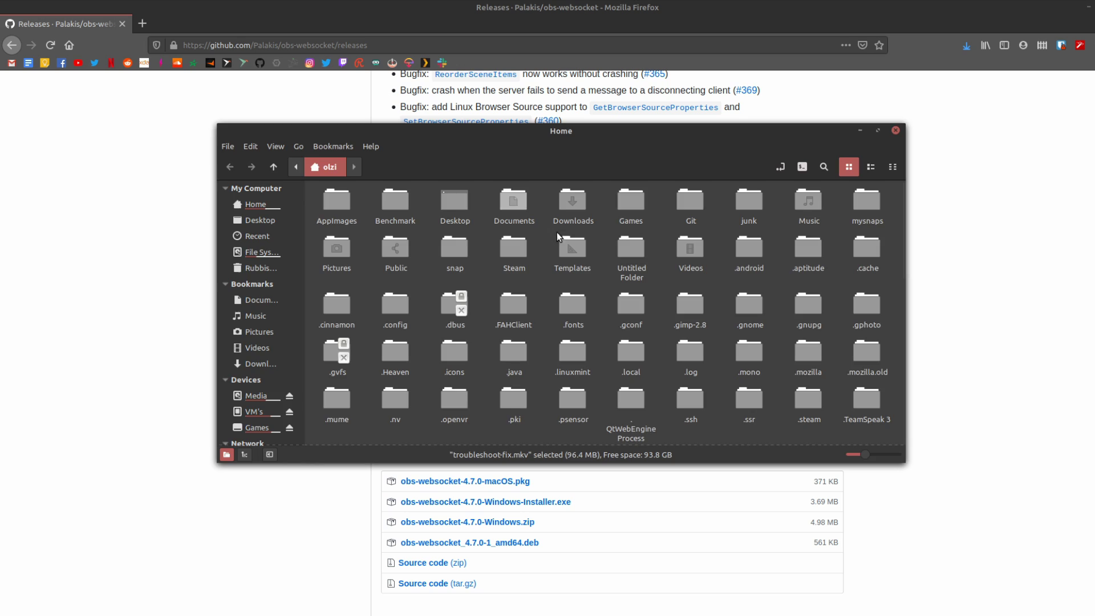
pyautogui.doubleClick(572, 202)
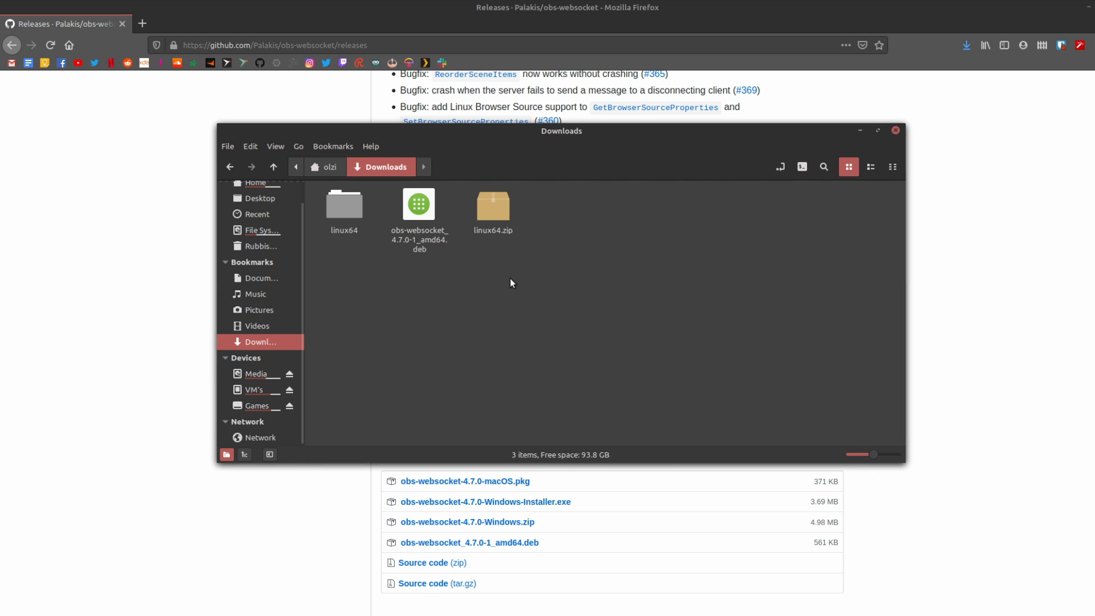
pyautogui.doubleClick(420, 224)
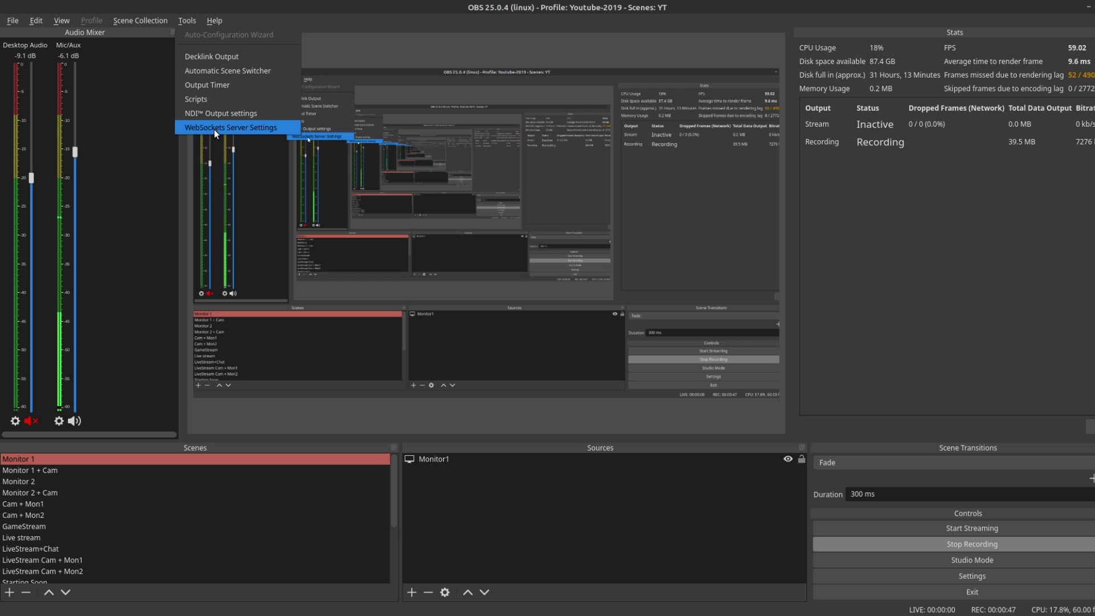
# Switch to OBS and, in the WebSockets server settings, turn off authentication and system tray alerts, then save
pyautogui.click(218, 128)
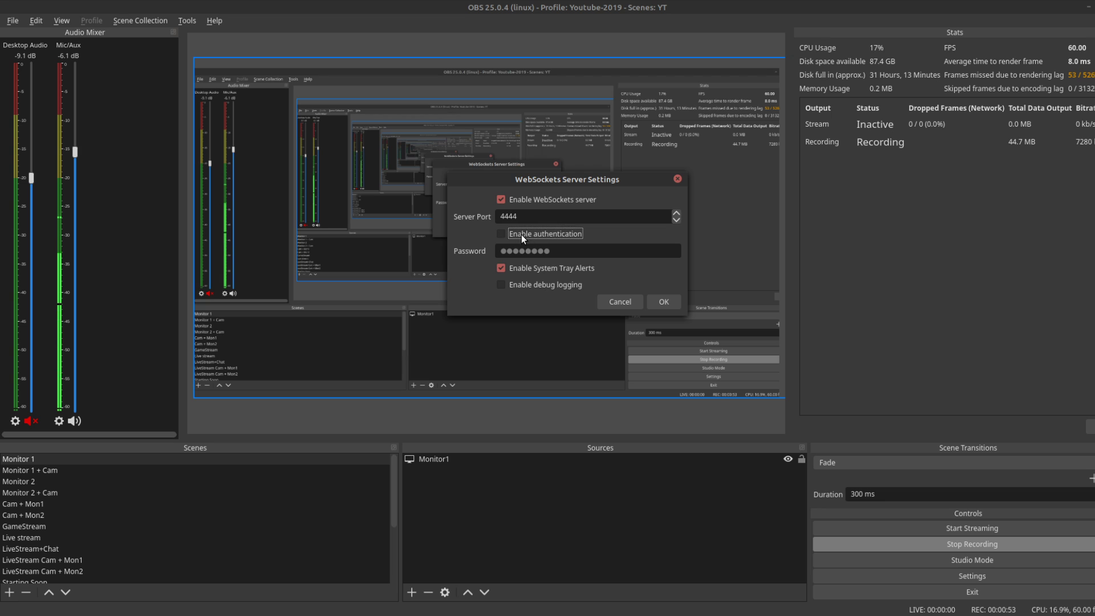
pyautogui.click(503, 269)
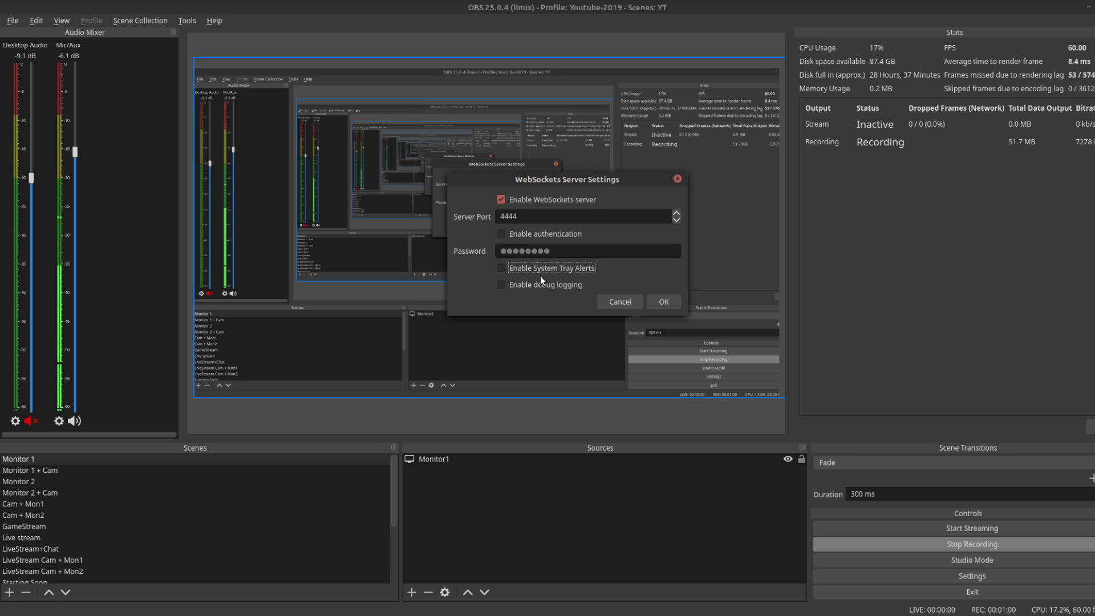
pyautogui.click(655, 299)
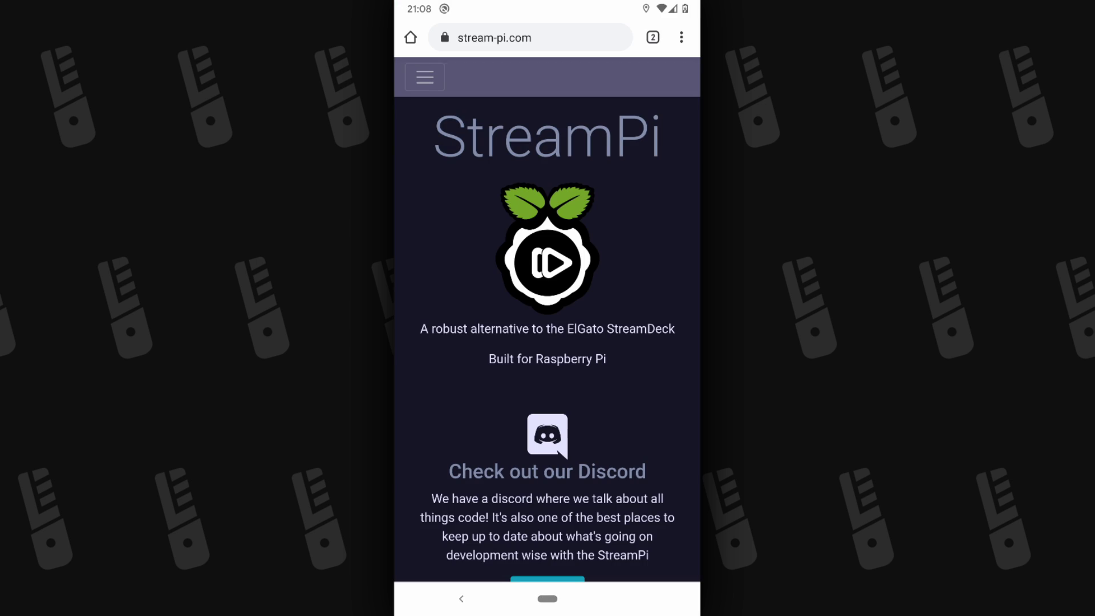
# On the phone, download StreamPiClient.apk from the StreamPi client's GitHub releases and install it
pyautogui.scroll(-6, 547, 319)
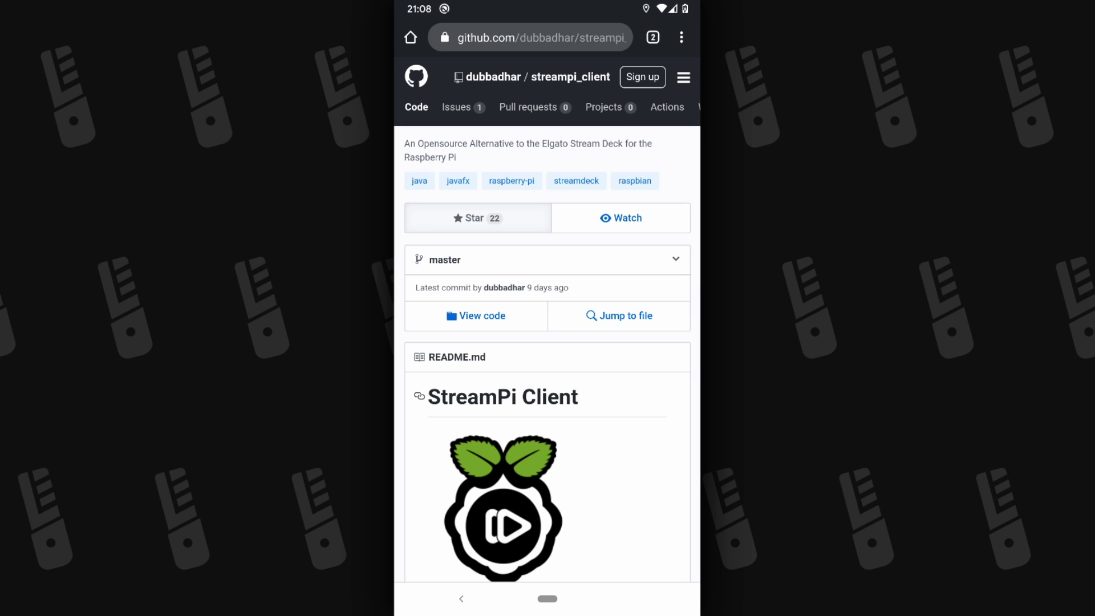
pyautogui.scroll(-5, 547, 320)
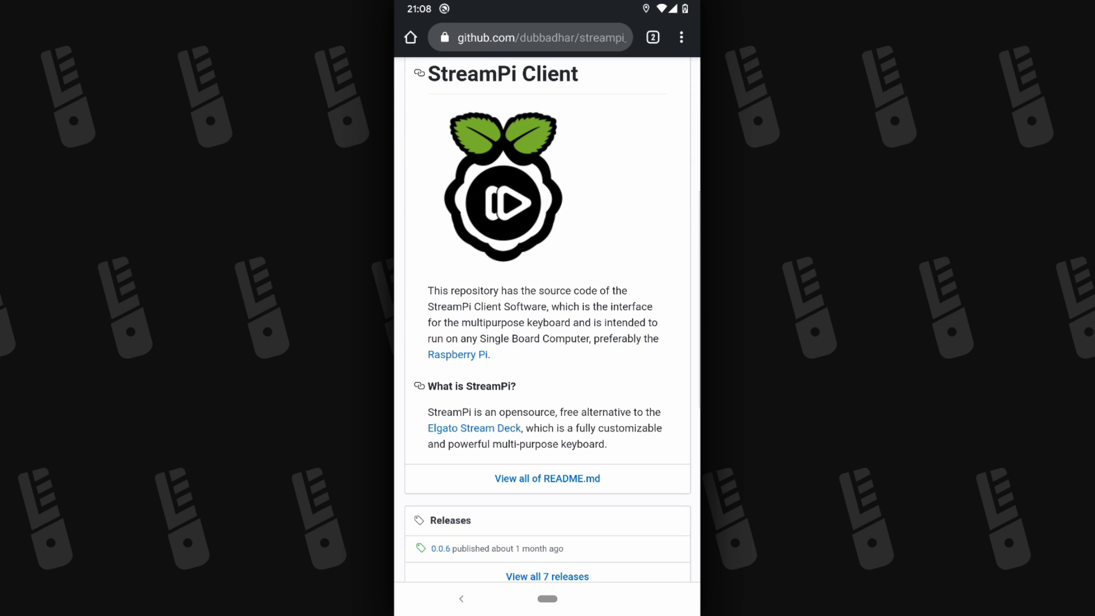
pyautogui.scroll(-2, 548, 320)
pyautogui.scroll(-5, 547, 320)
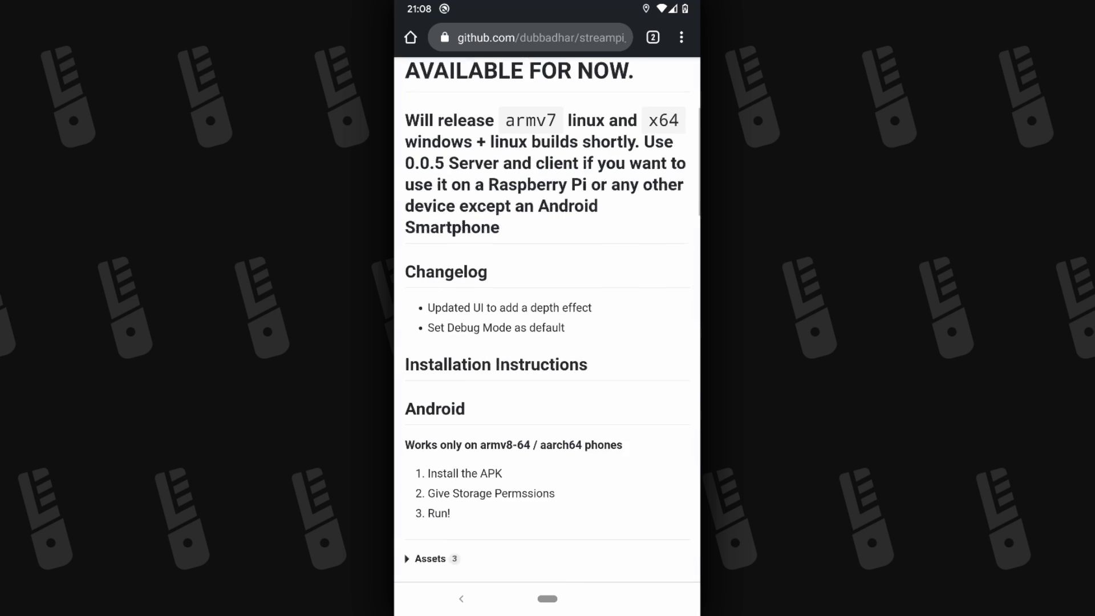
pyautogui.scroll(-4, 548, 320)
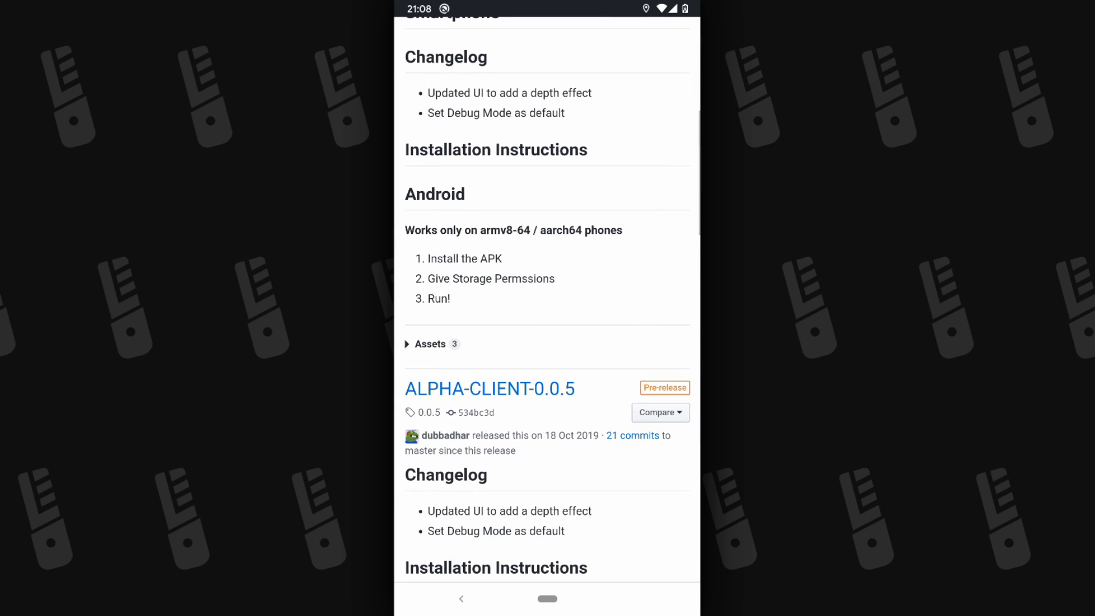
pyautogui.click(431, 344)
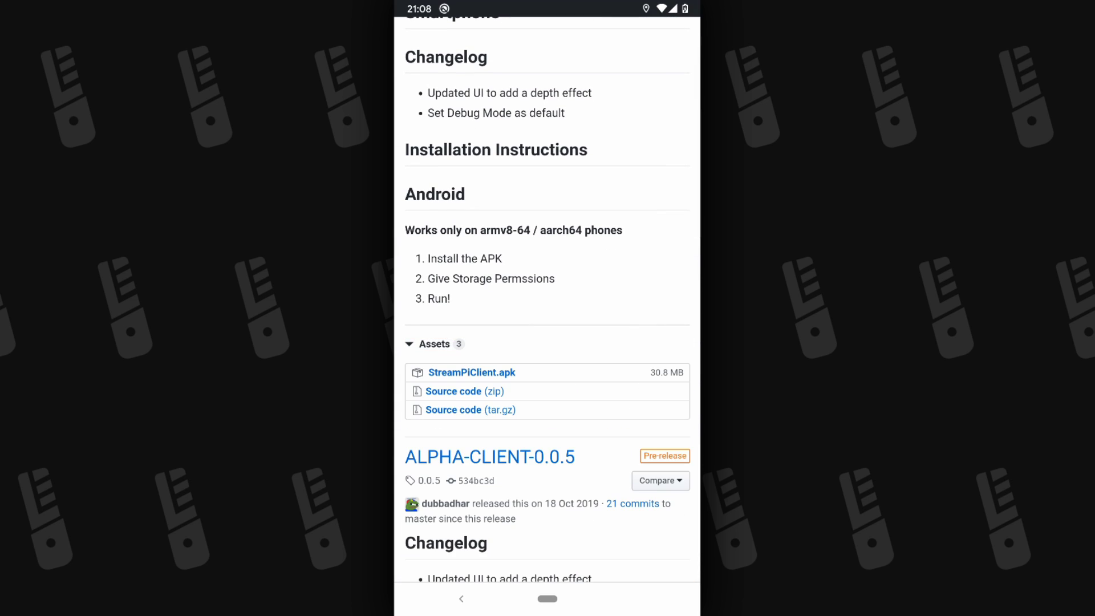
pyautogui.click(472, 372)
pyautogui.moveTo(547, 6); pyautogui.dragTo(548, 399)
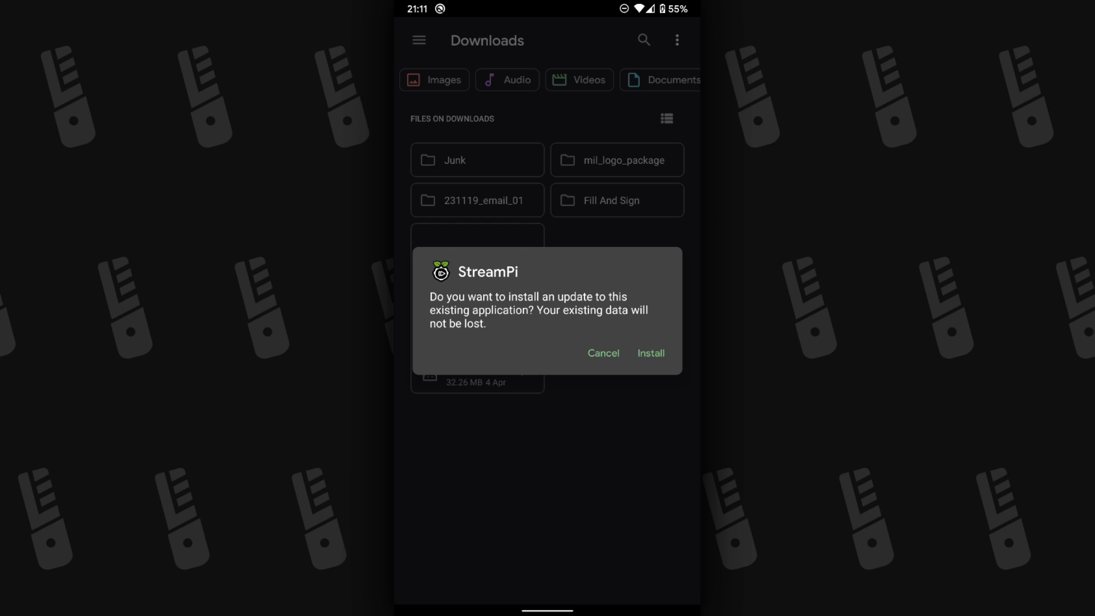
pyautogui.click(650, 353)
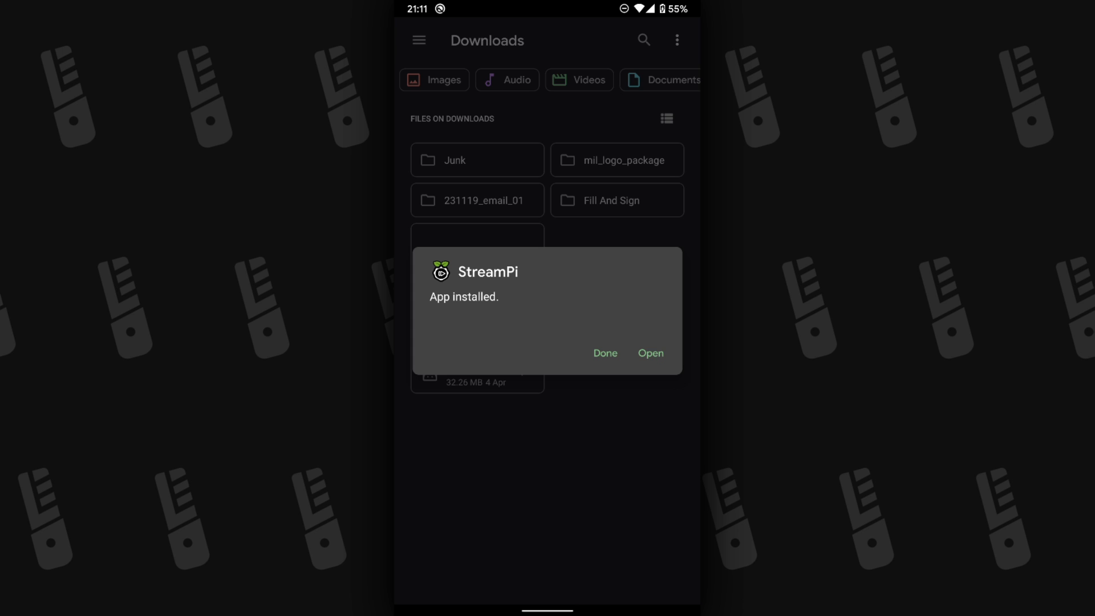
# Check StreamPi's storage permission in the phone's app settings and return to the home screen
pyautogui.moveTo(547, 8); pyautogui.dragTo(547, 285)
pyautogui.moveTo(547, 86); pyautogui.dragTo(548, 399)
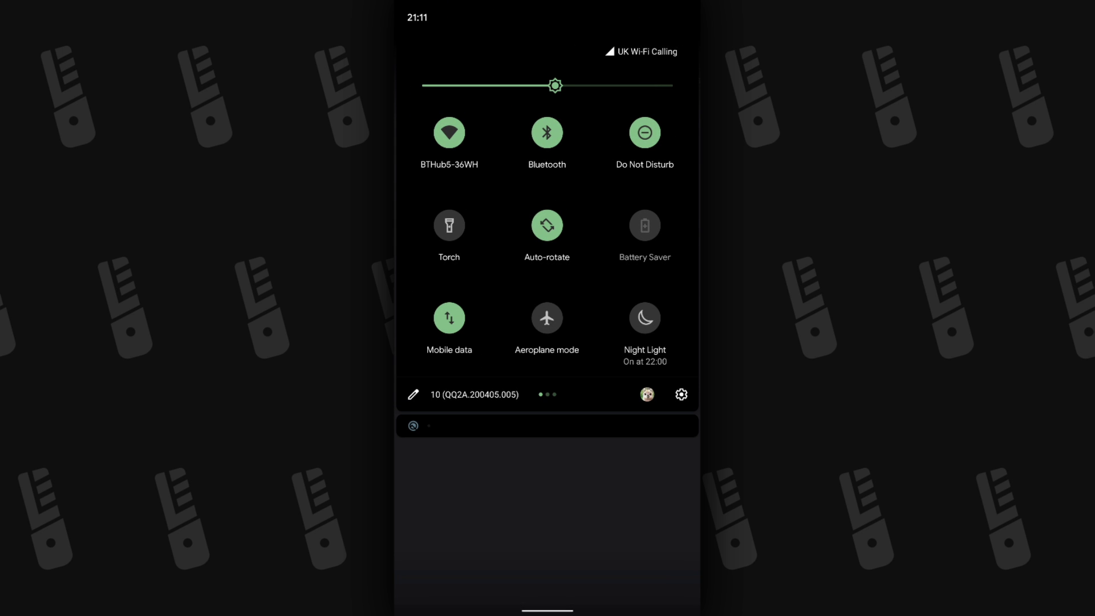
pyautogui.click(681, 394)
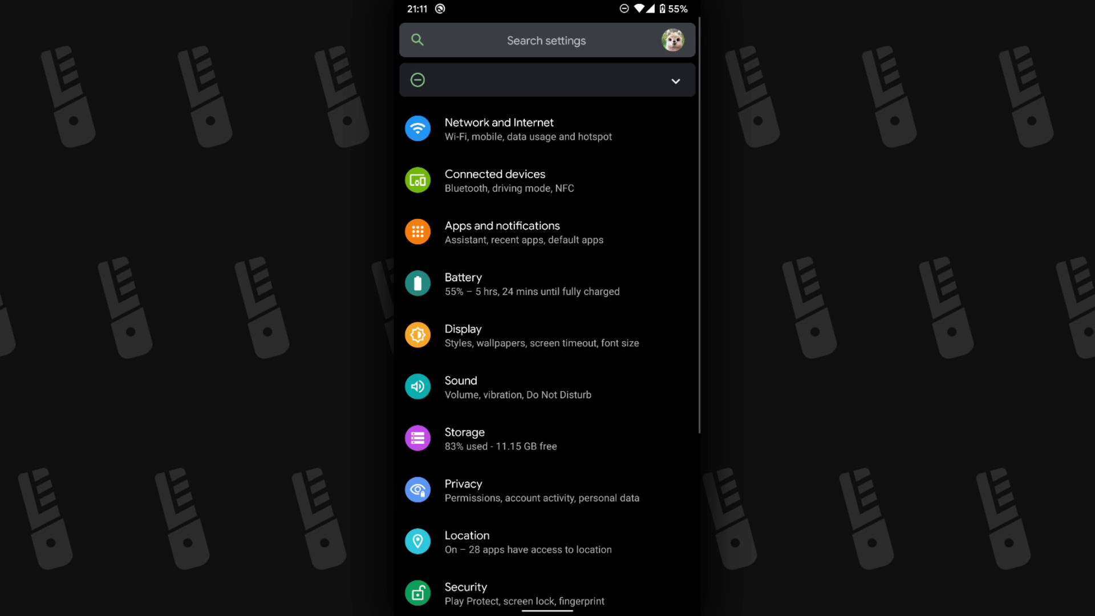
pyautogui.click(502, 231)
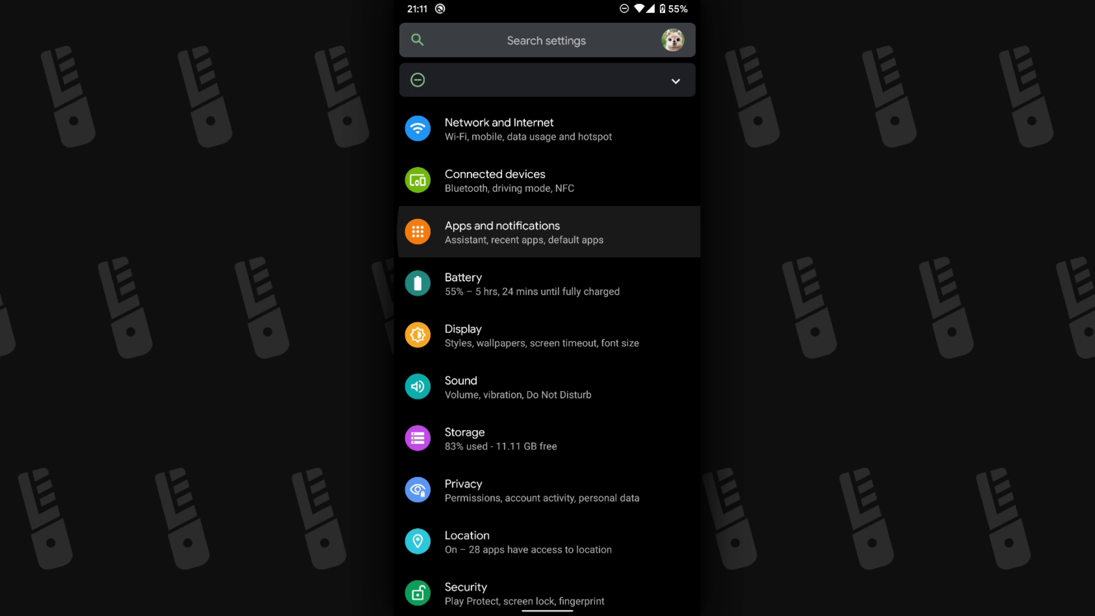
pyautogui.click(547, 406)
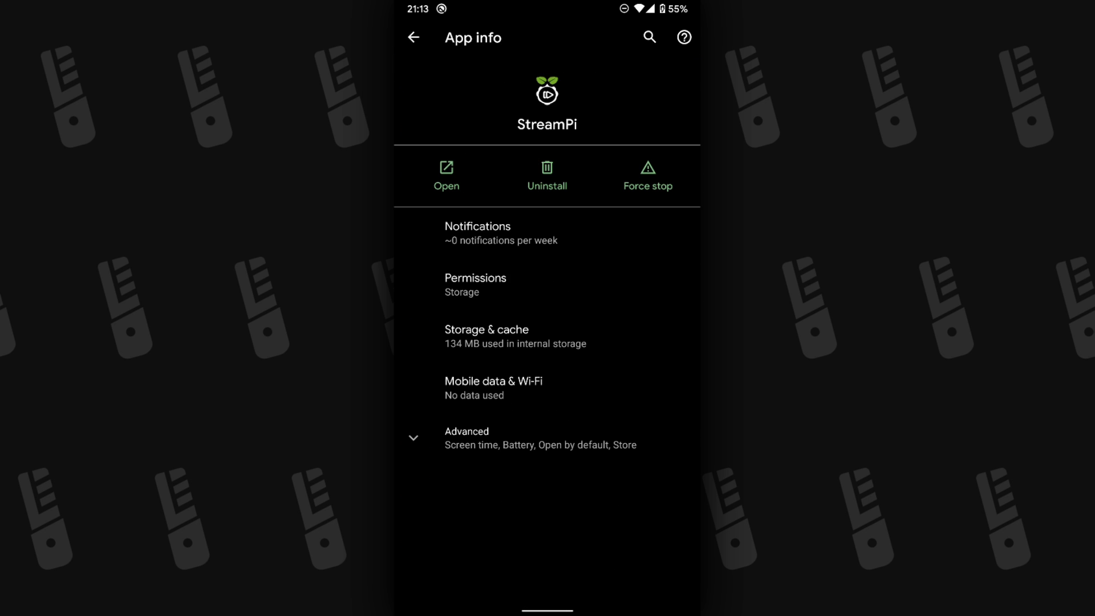
pyautogui.click(513, 284)
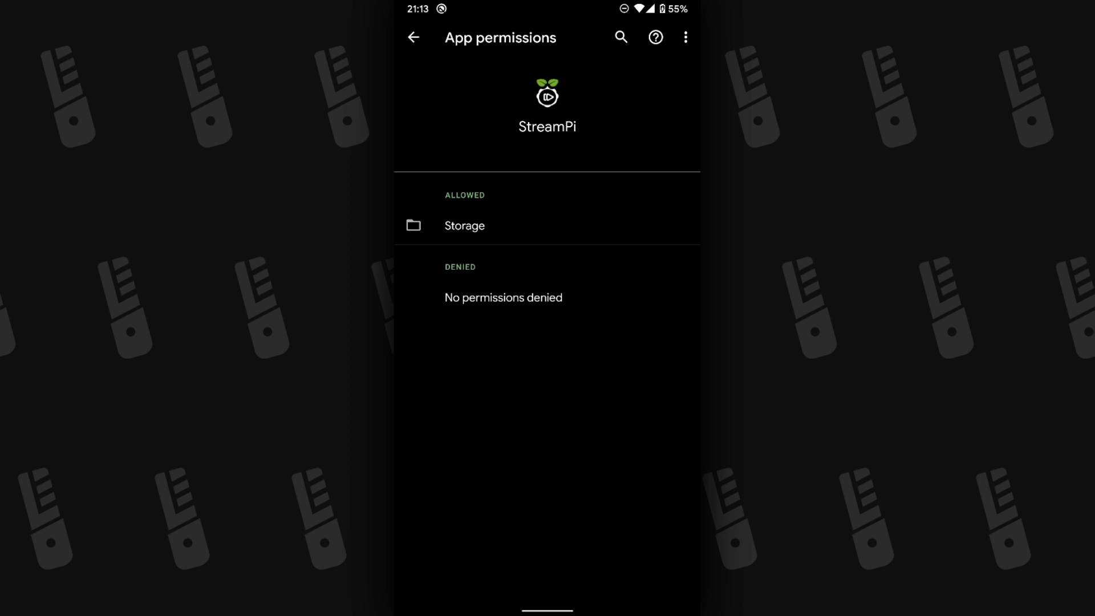
pyautogui.click(465, 225)
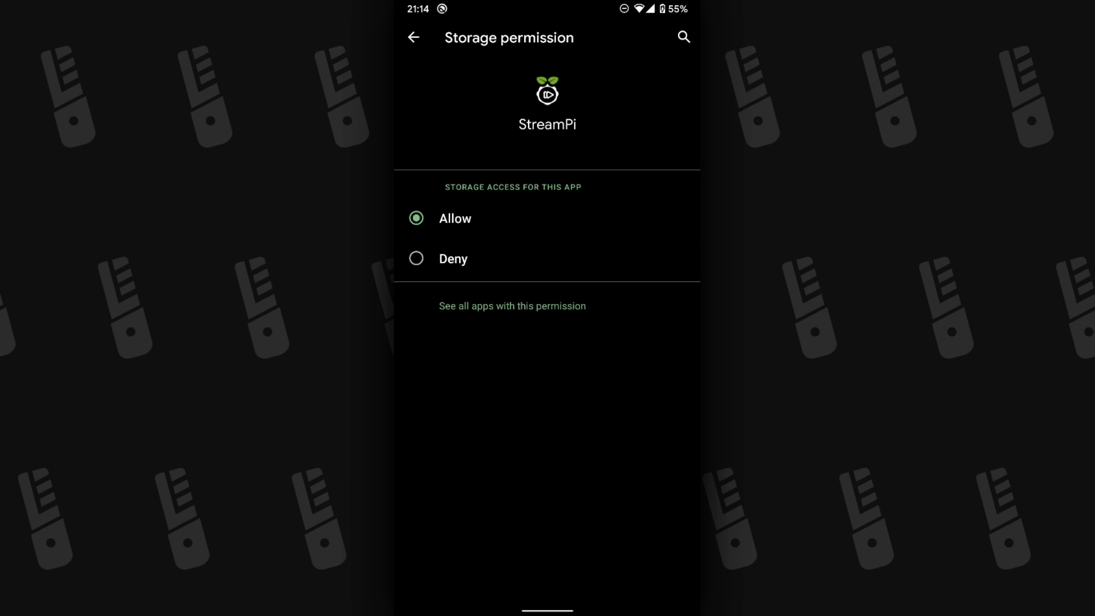
pyautogui.moveTo(548, 609); pyautogui.dragTo(548, 433)
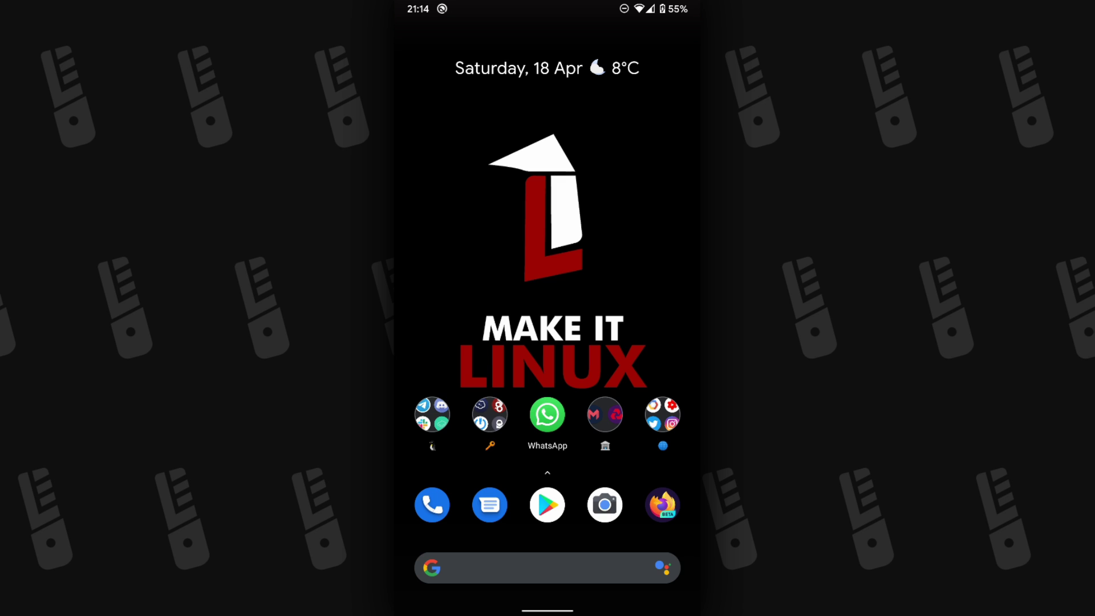
# Launch the StreamPi client on the phone and check the server IP and port in its settings
pyautogui.moveTo(547, 484); pyautogui.dragTo(548, 228)
pyautogui.scroll(-10, 548, 342)
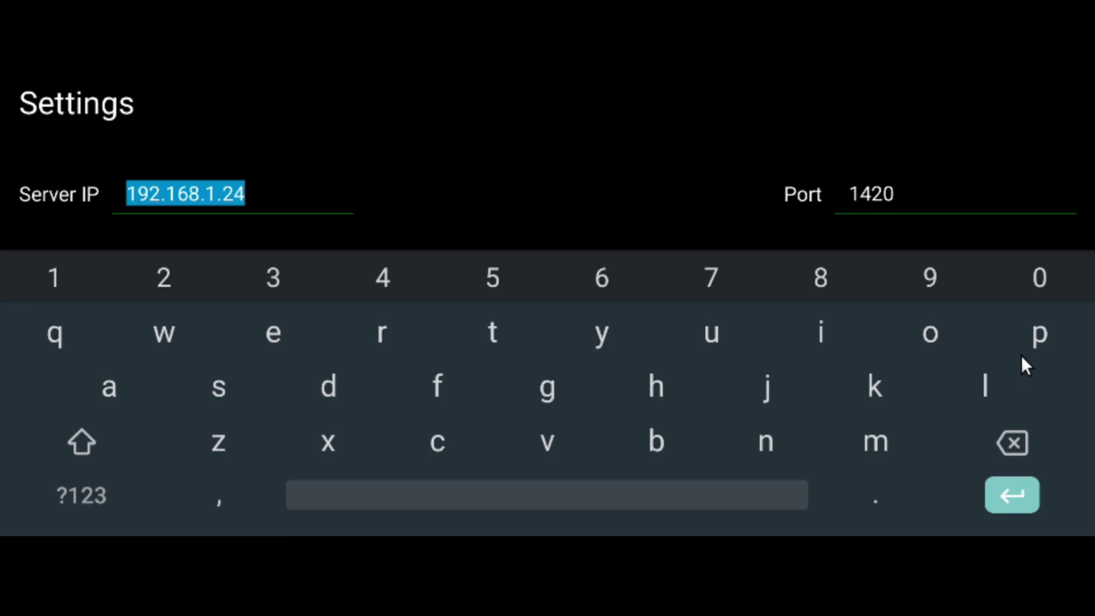
pyautogui.press('Escape')
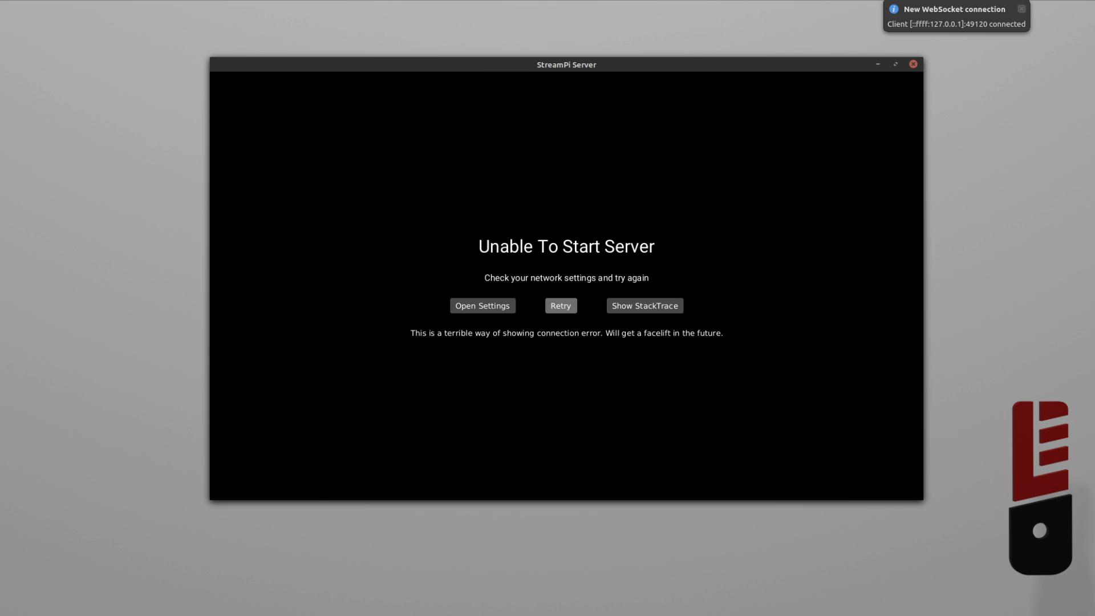
# In System Monitor, kill the two leftover java processes with IDs 8755 and 9909
pyautogui.click(284, 5)
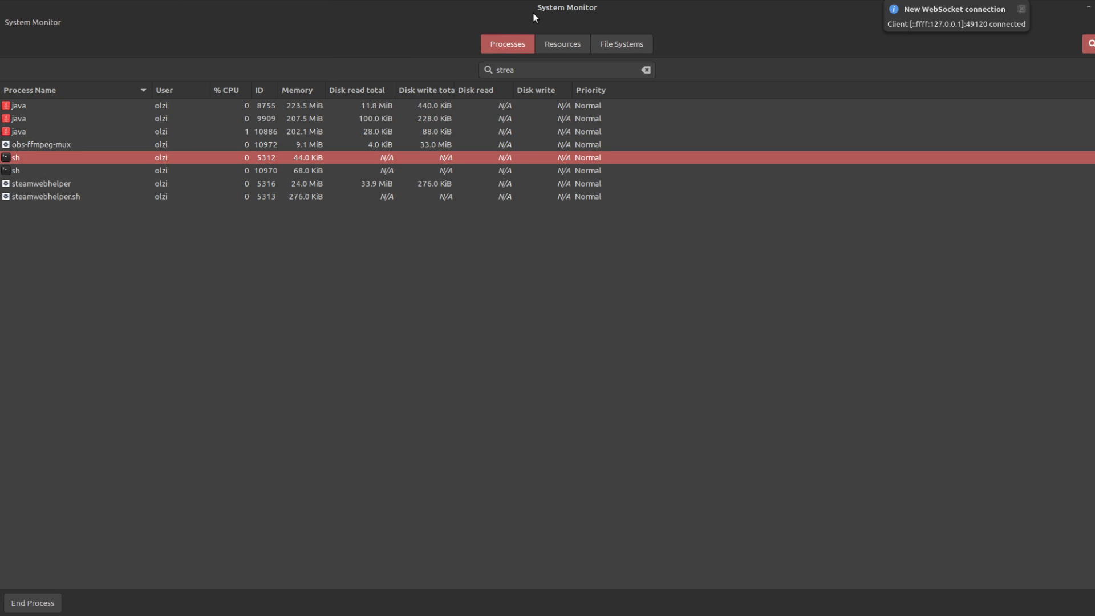
pyautogui.click(32, 107)
pyautogui.rightClick(32, 107)
pyautogui.click(69, 234)
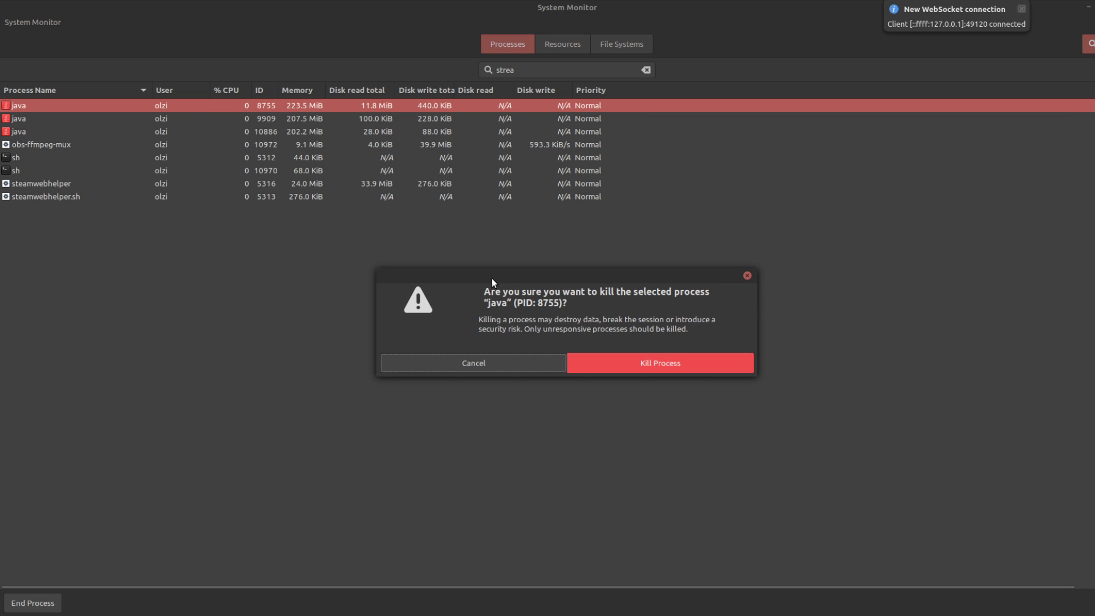
pyautogui.click(618, 365)
pyautogui.rightClick(70, 107)
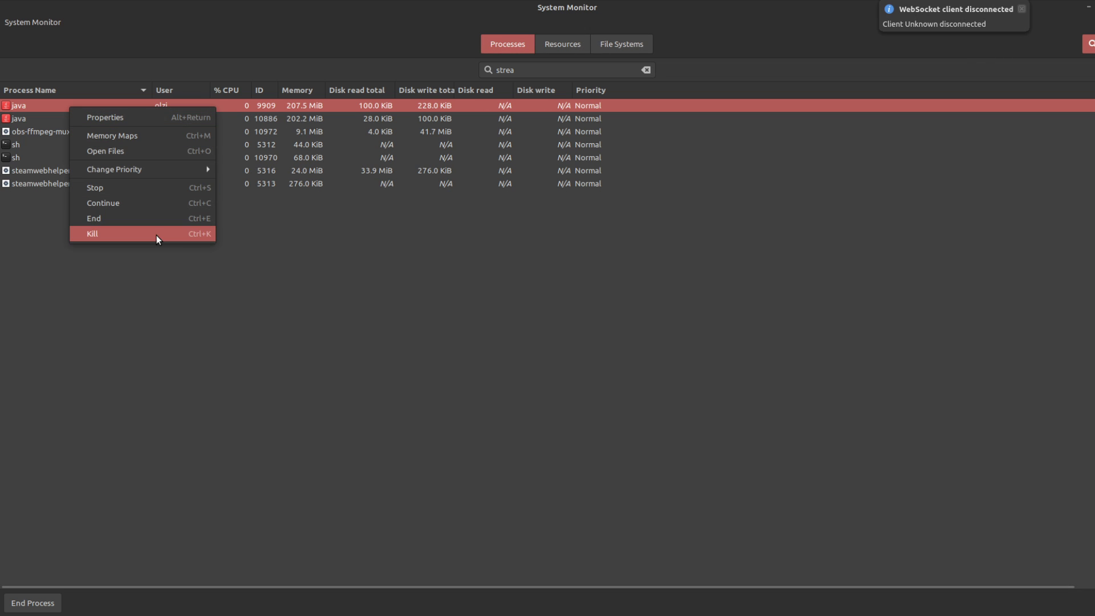
pyautogui.click(156, 235)
pyautogui.click(614, 356)
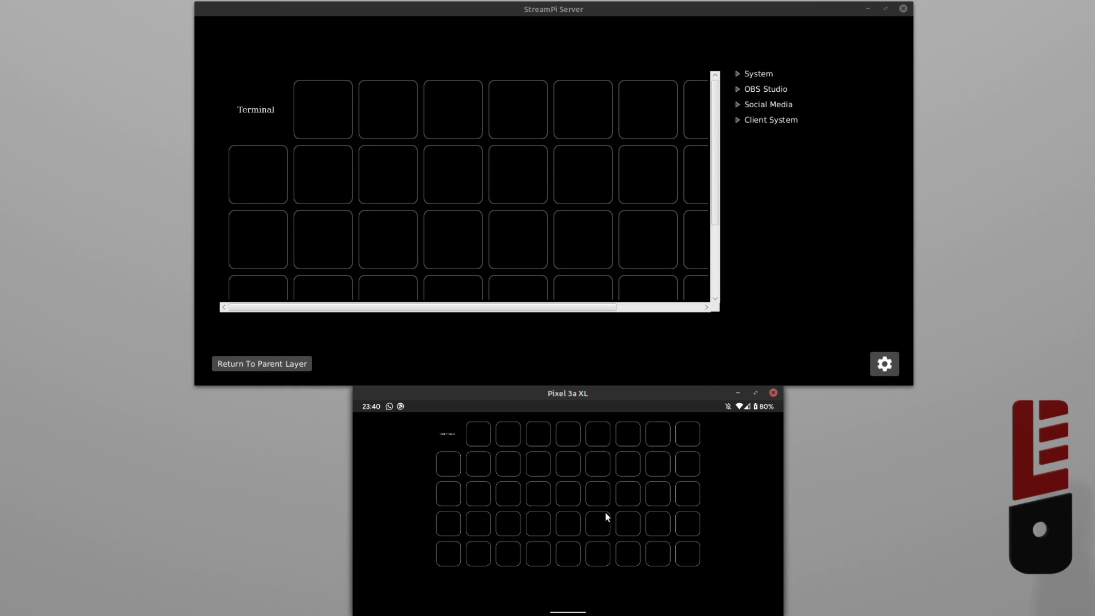
pyautogui.click(737, 75)
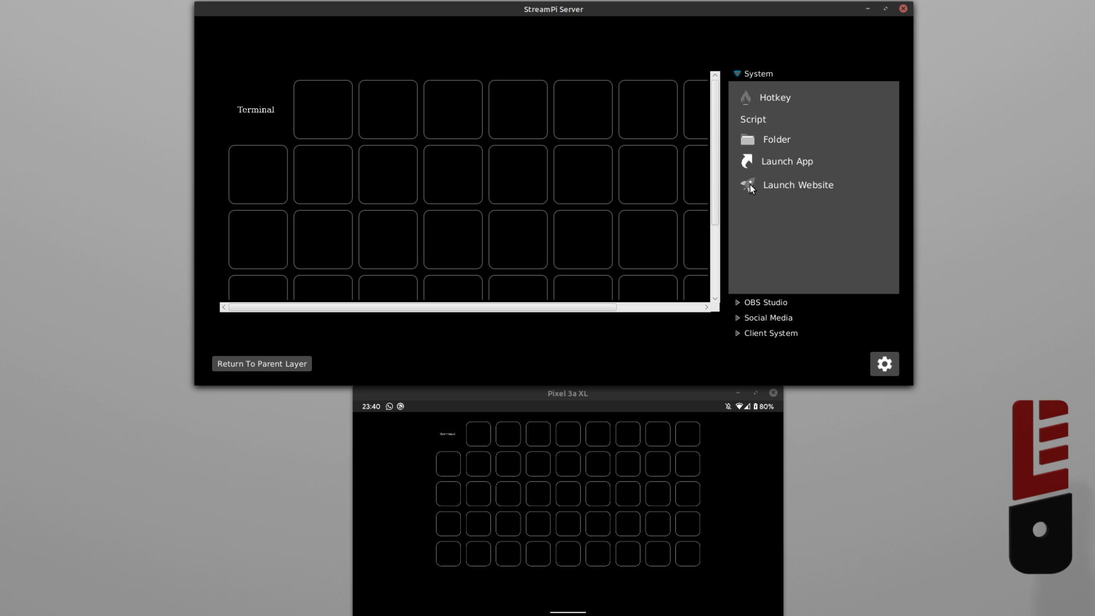
pyautogui.click(750, 184)
pyautogui.click(329, 118)
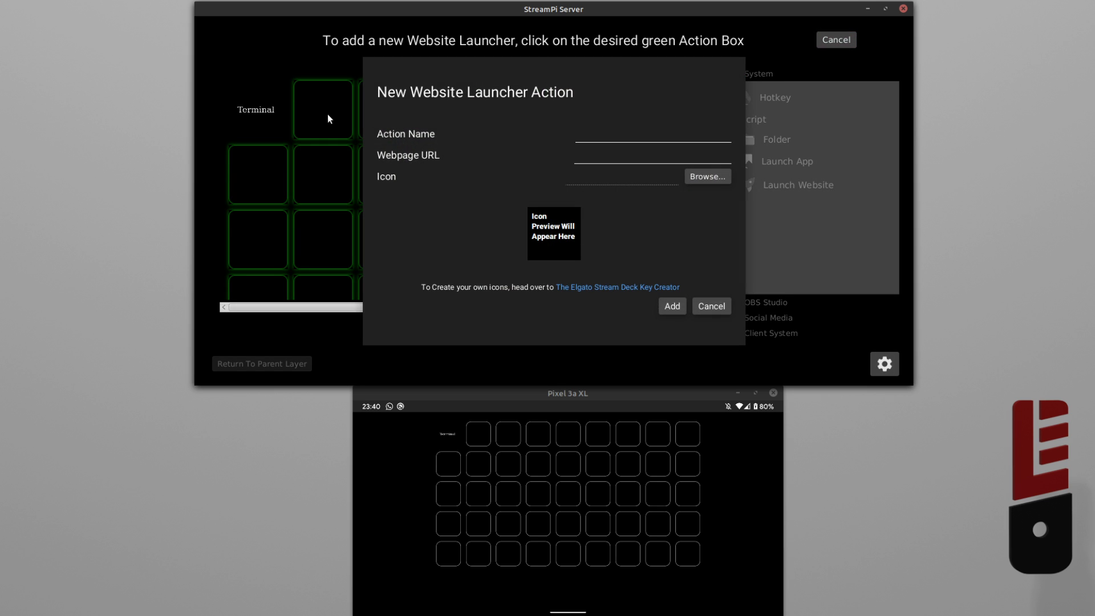
pyautogui.click(644, 137)
pyautogui.write('Linux for Everyone')
pyautogui.press('Tab')
pyautogui.write('htto')
pyautogui.write('://')
pyautogui.write('linux4')
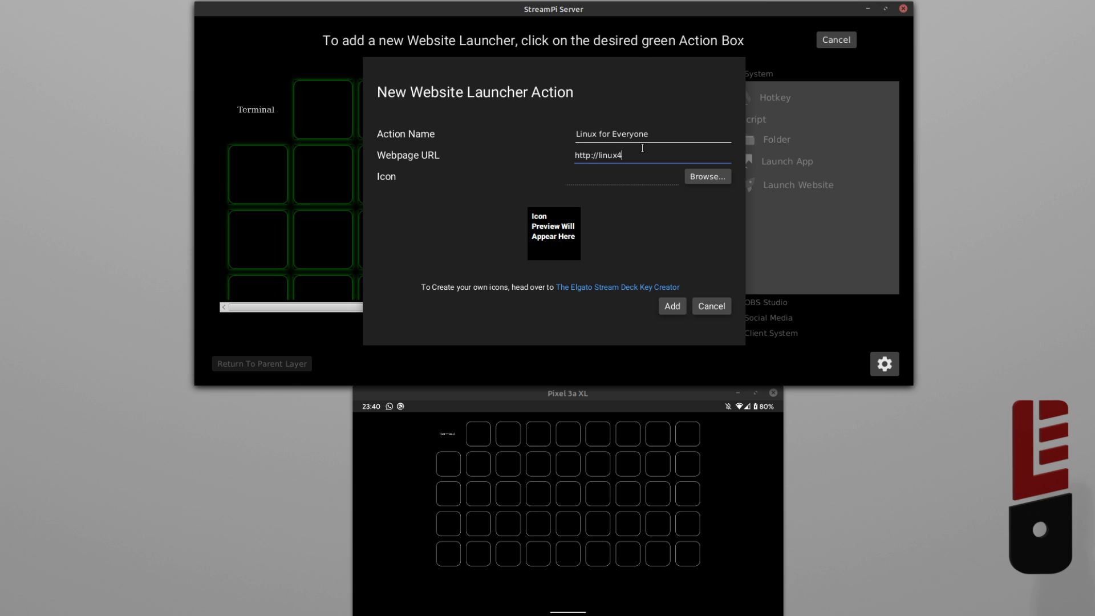
pyautogui.write('everyone.com')
# Choose the launcher's icon from the linuxforeveryone folder inside the home directory's Git folder and add the action
pyautogui.click(700, 178)
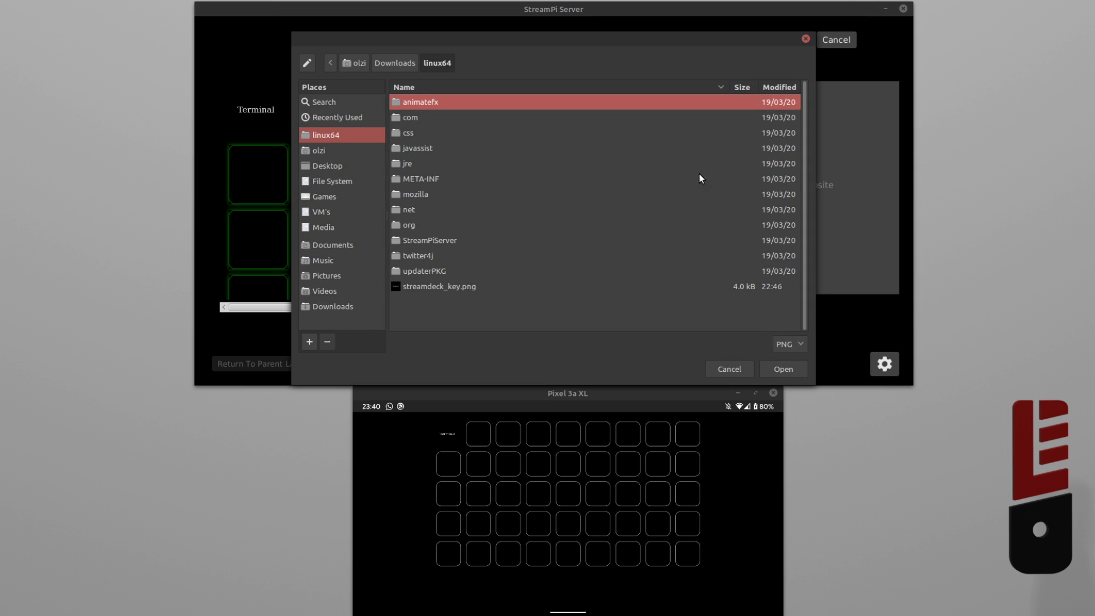
pyautogui.click(318, 149)
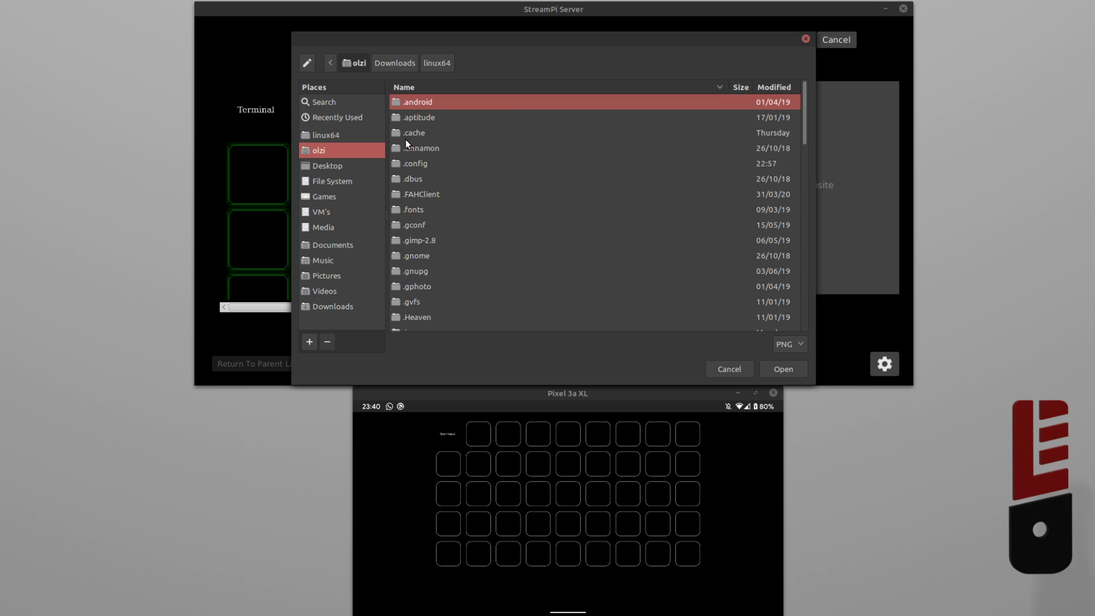
pyautogui.scroll(-10, 420, 301)
pyautogui.scroll(-3, 413, 252)
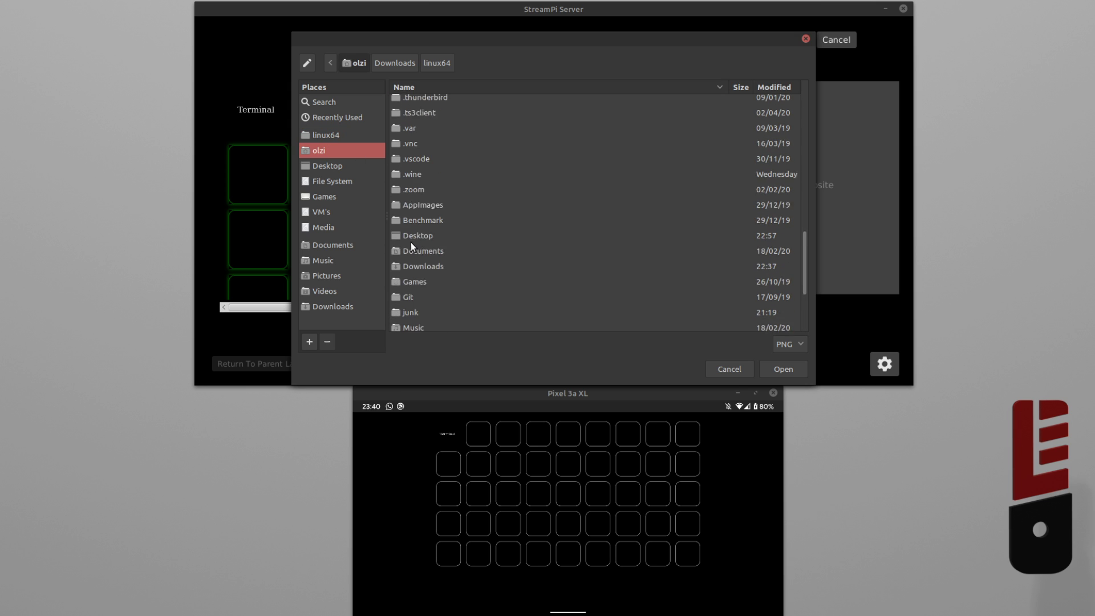
pyautogui.doubleClick(402, 265)
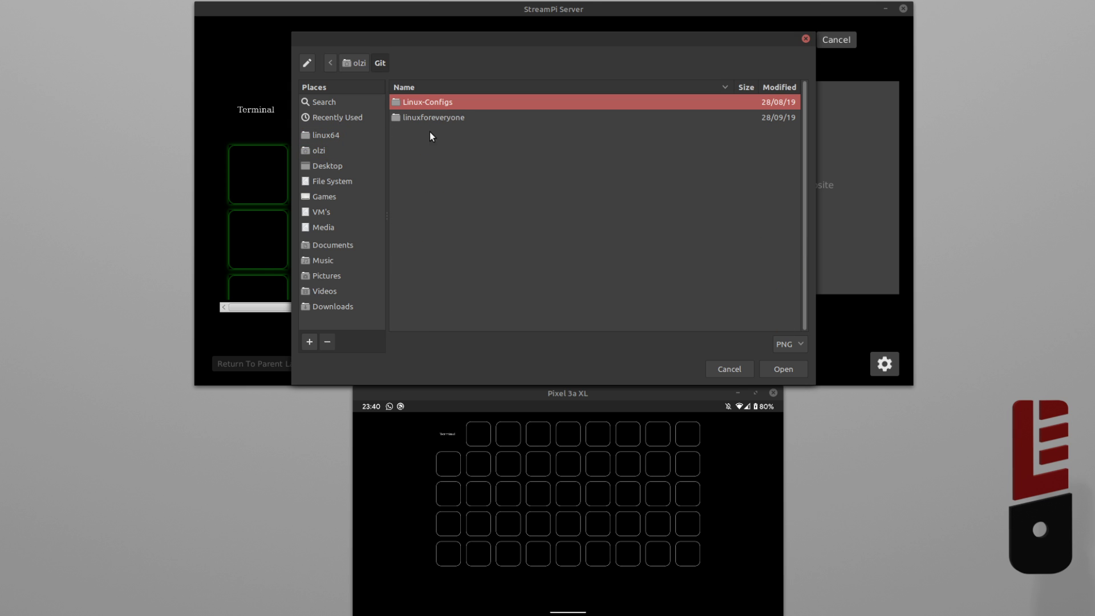
pyautogui.doubleClick(428, 115)
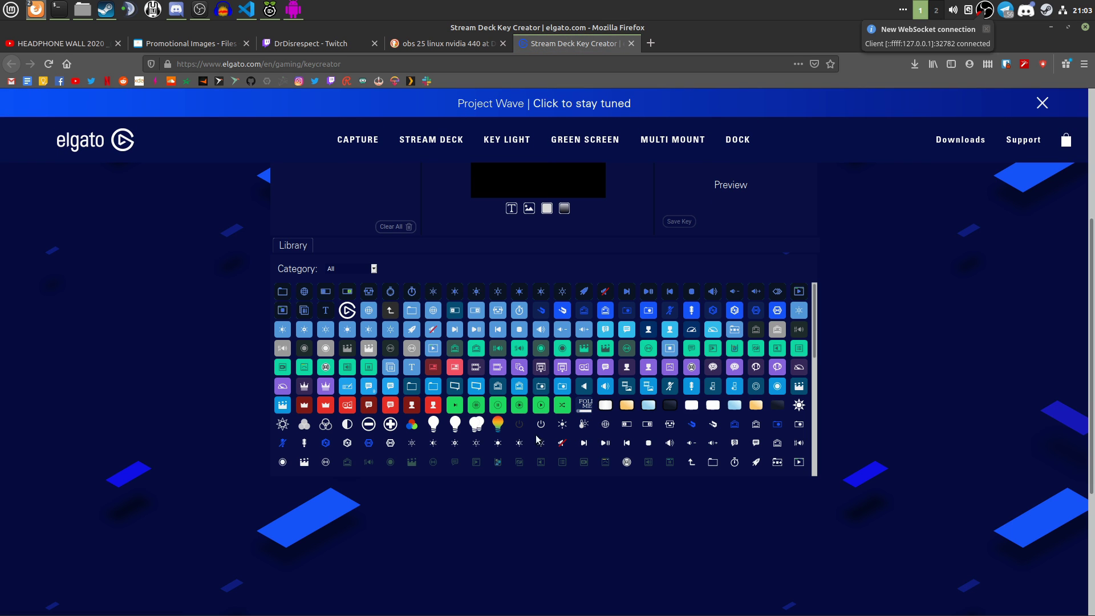
pyautogui.click(328, 312)
pyautogui.scroll(3, 415, 324)
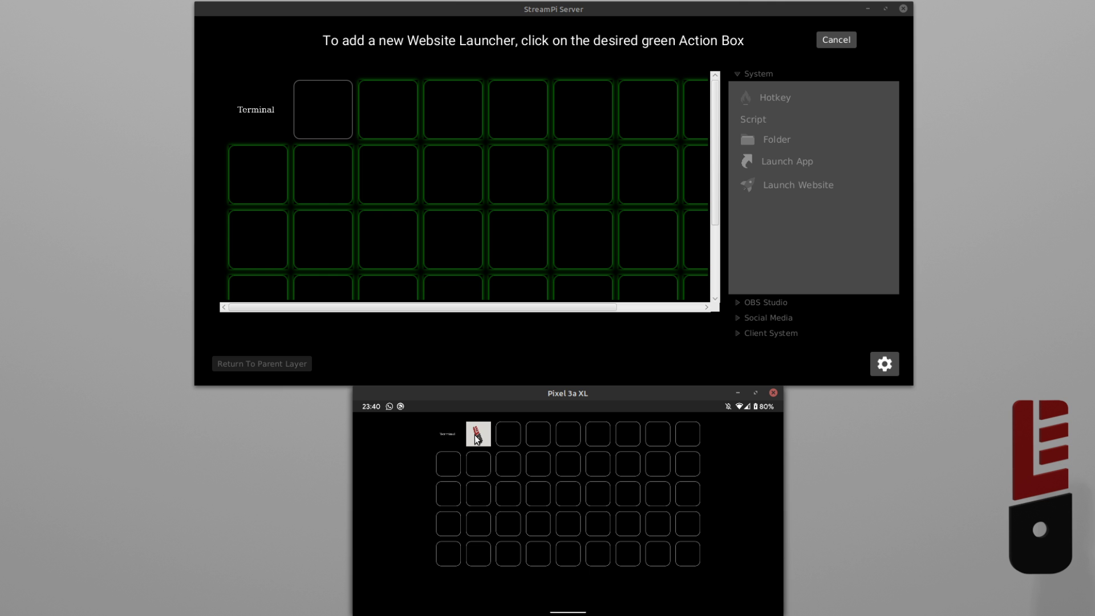
# Test the new website launcher from the phone client, look through the opened site, and exit website launcher placement
pyautogui.click(478, 434)
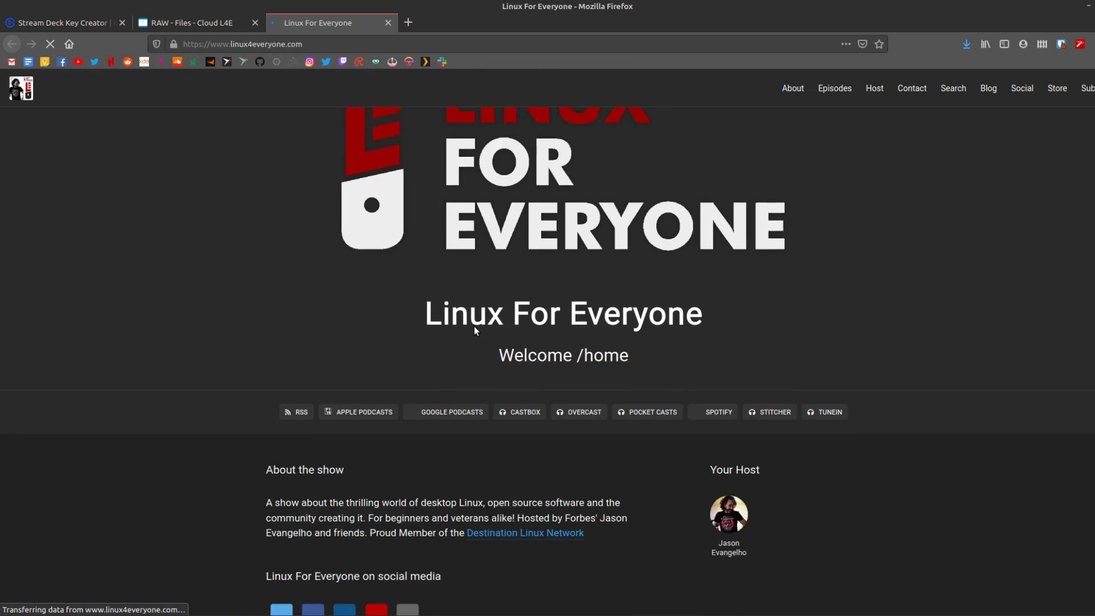
pyautogui.scroll(-8, 474, 337)
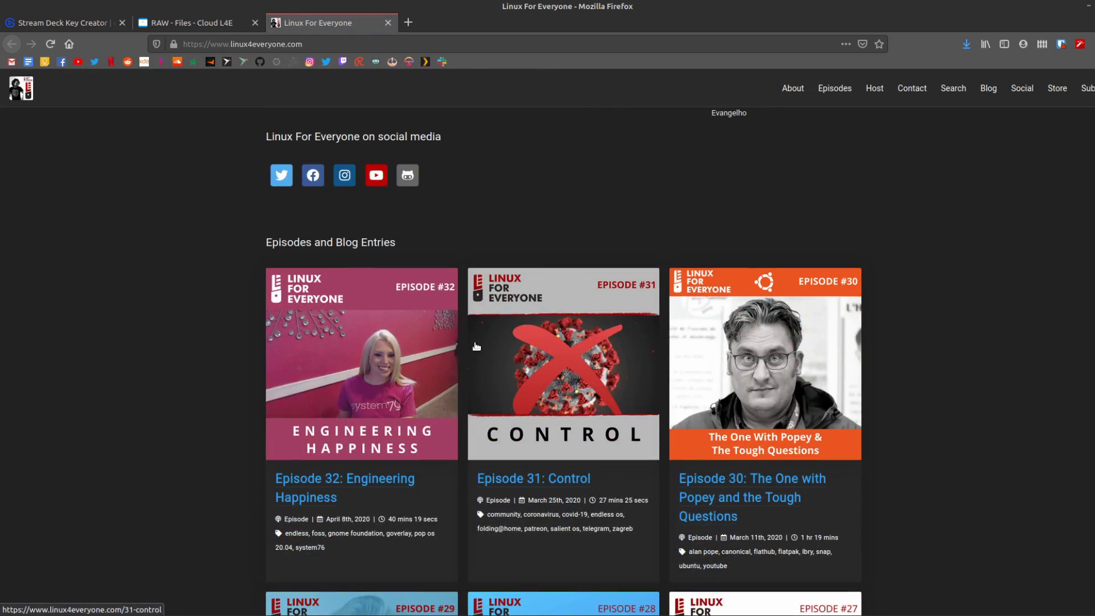
pyautogui.scroll(-3, 477, 346)
pyautogui.click(1089, 6)
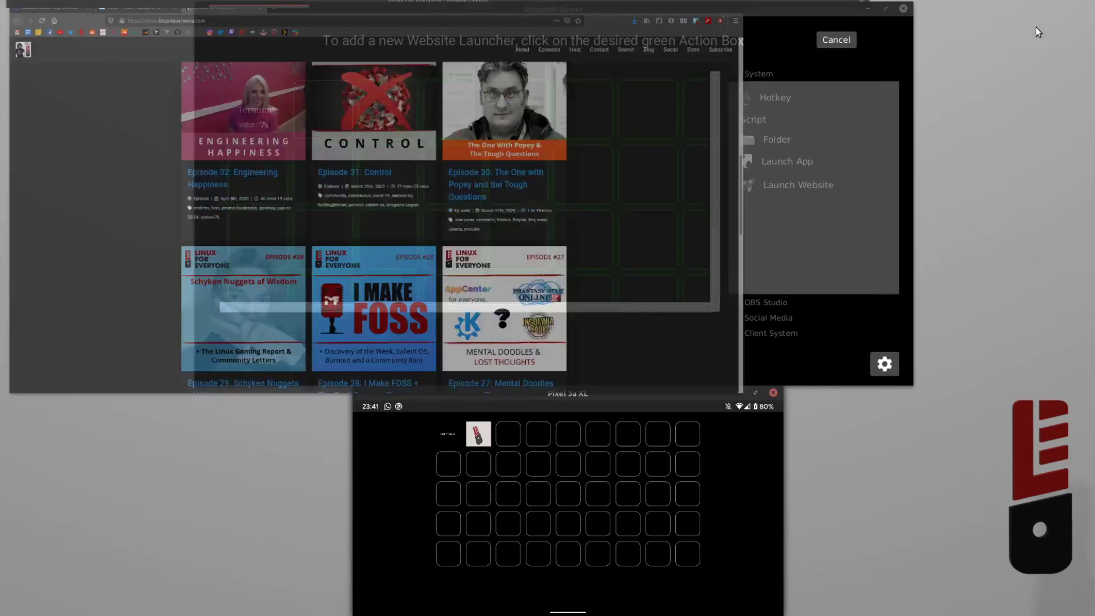
pyautogui.click(834, 44)
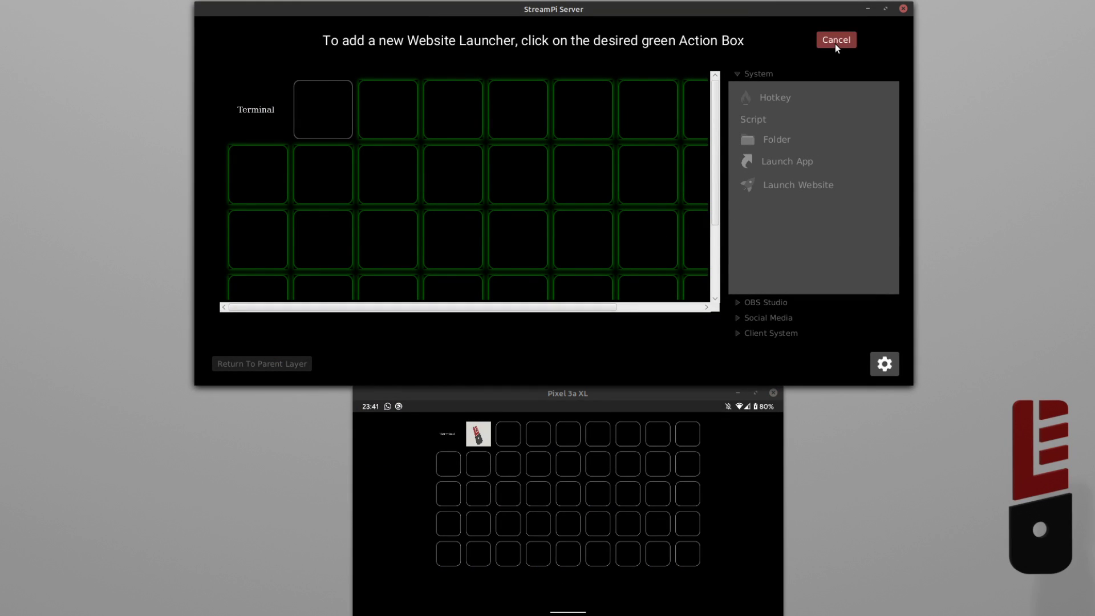
# Create an OBS Set Source Visibility action in the first row's third box, named Mon1, for scene Monitor 1 and source Monitor1
pyautogui.click(747, 74)
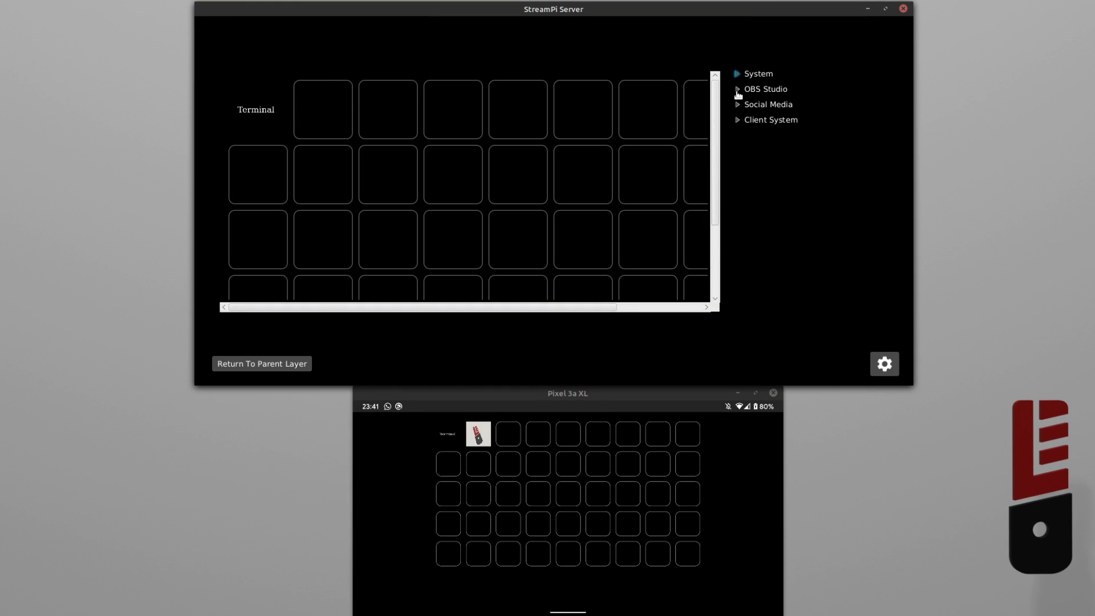
pyautogui.click(740, 89)
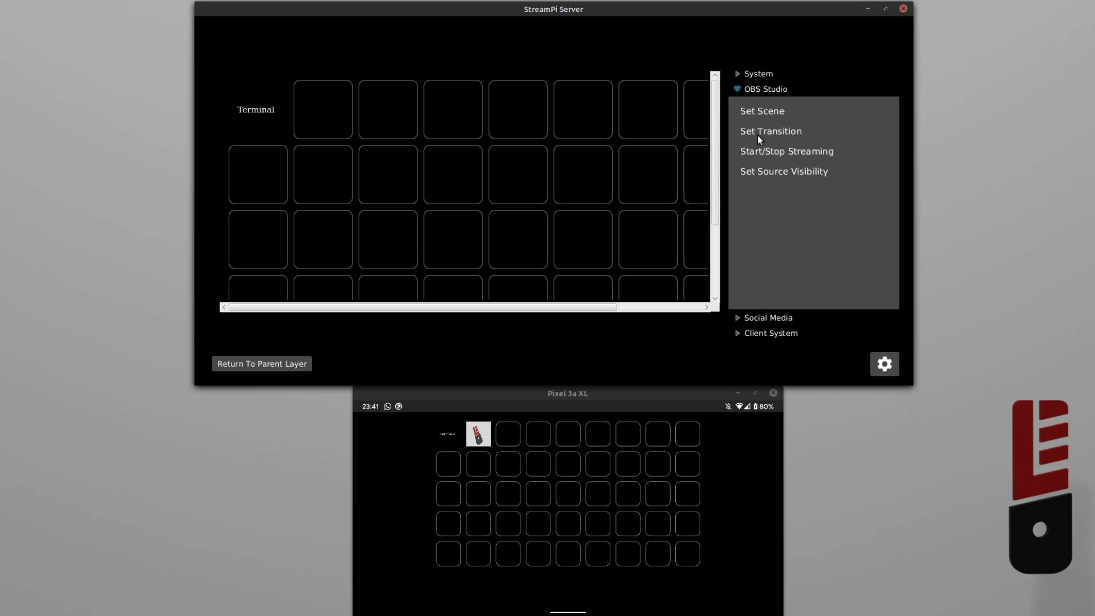
pyautogui.click(759, 171)
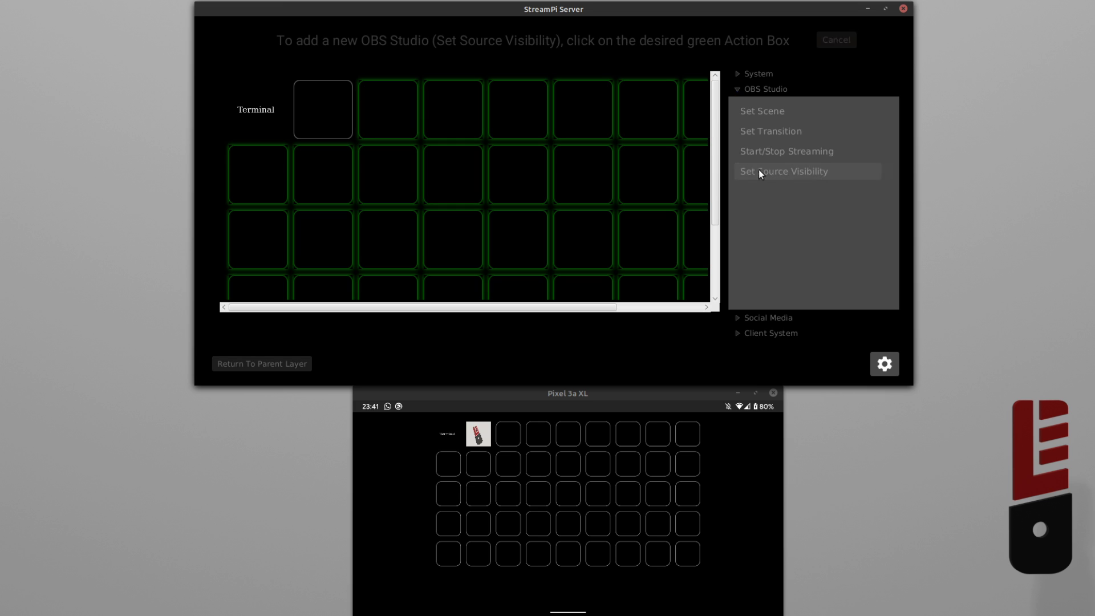
pyautogui.click(407, 113)
pyautogui.write('Mon1')
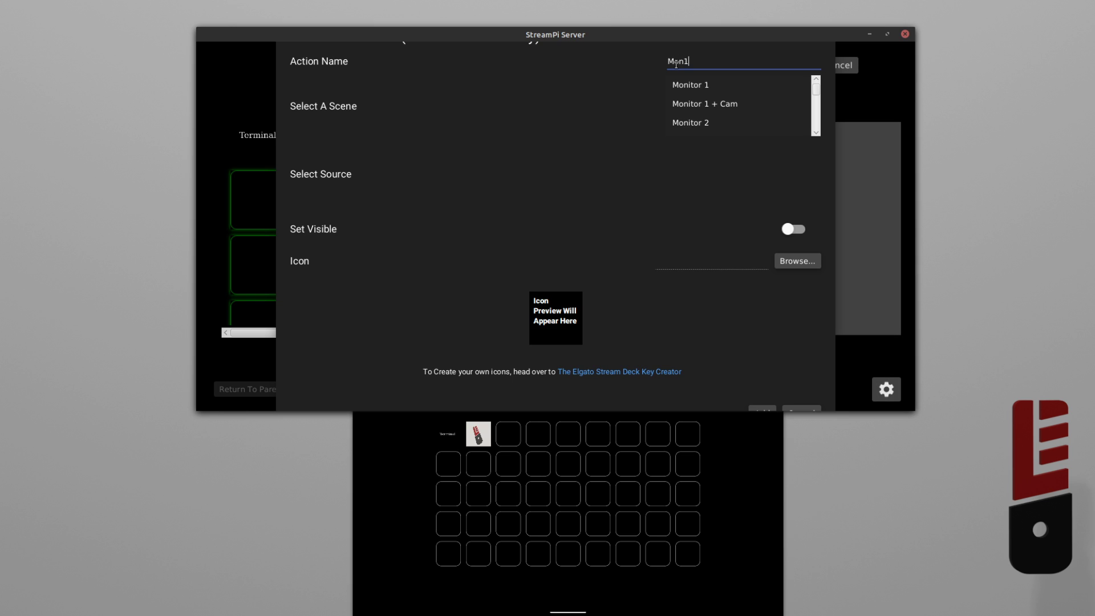
pyautogui.click(705, 87)
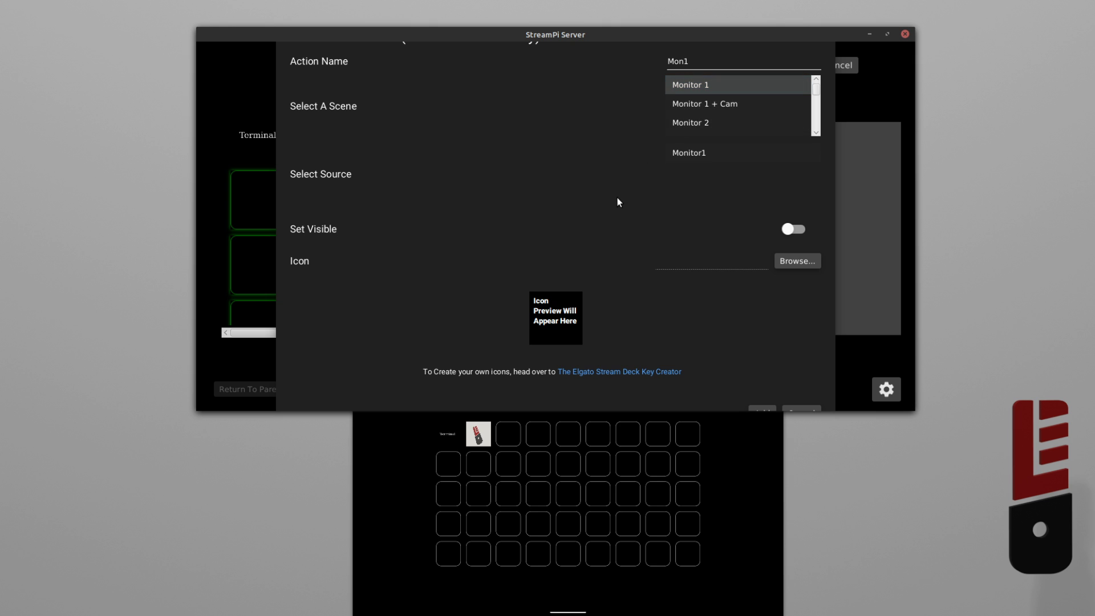
pyautogui.click(792, 231)
pyautogui.click(795, 231)
pyautogui.click(727, 158)
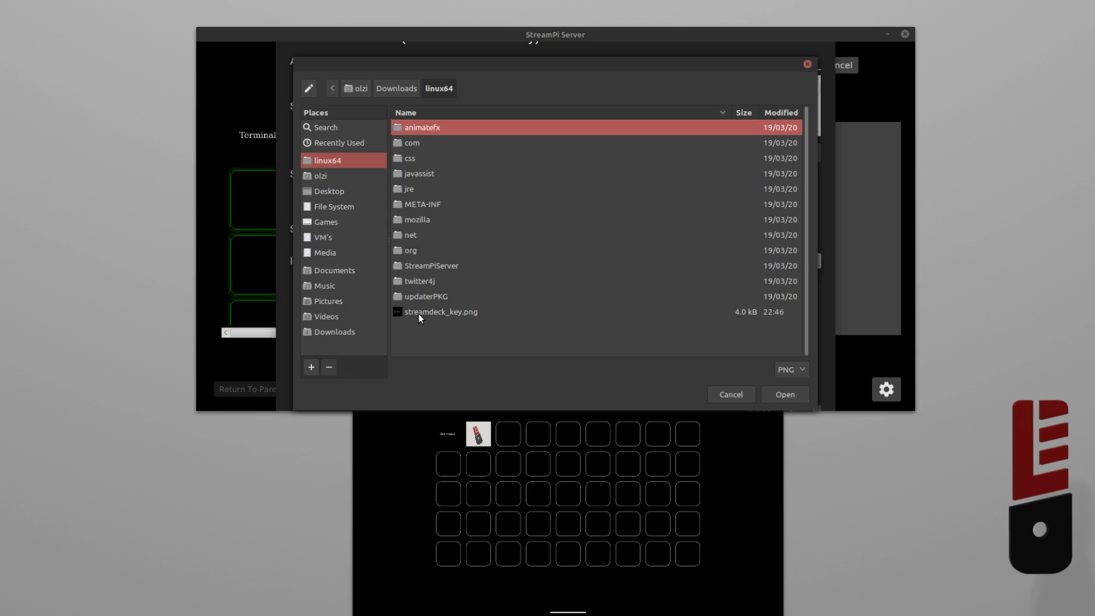
# Use streamdeck_key.png as the Mon1 action's icon and add the action
pyautogui.click(419, 314)
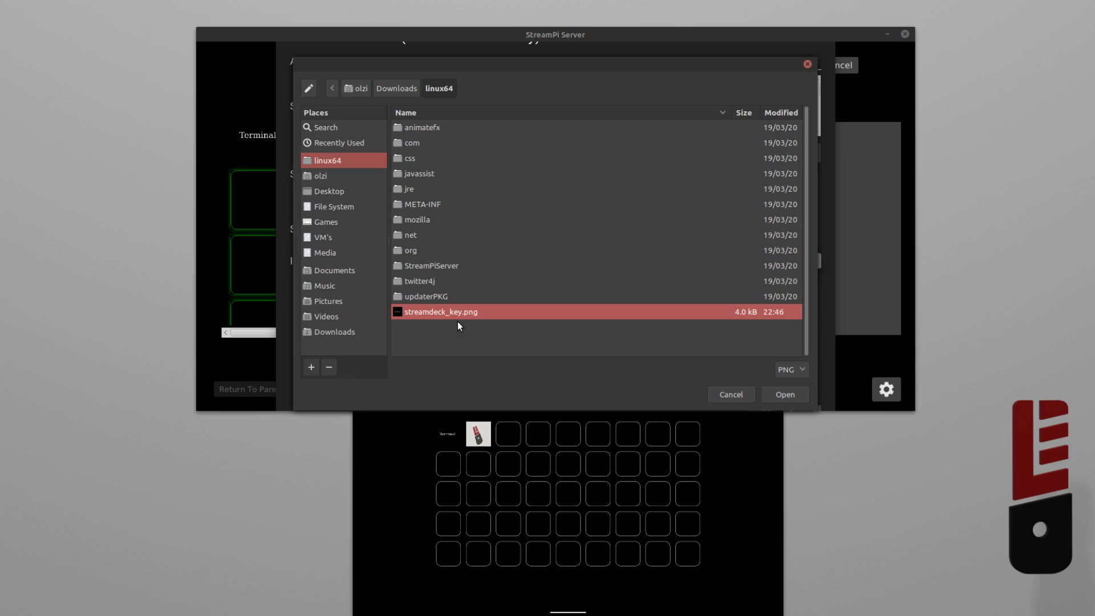
pyautogui.click(779, 391)
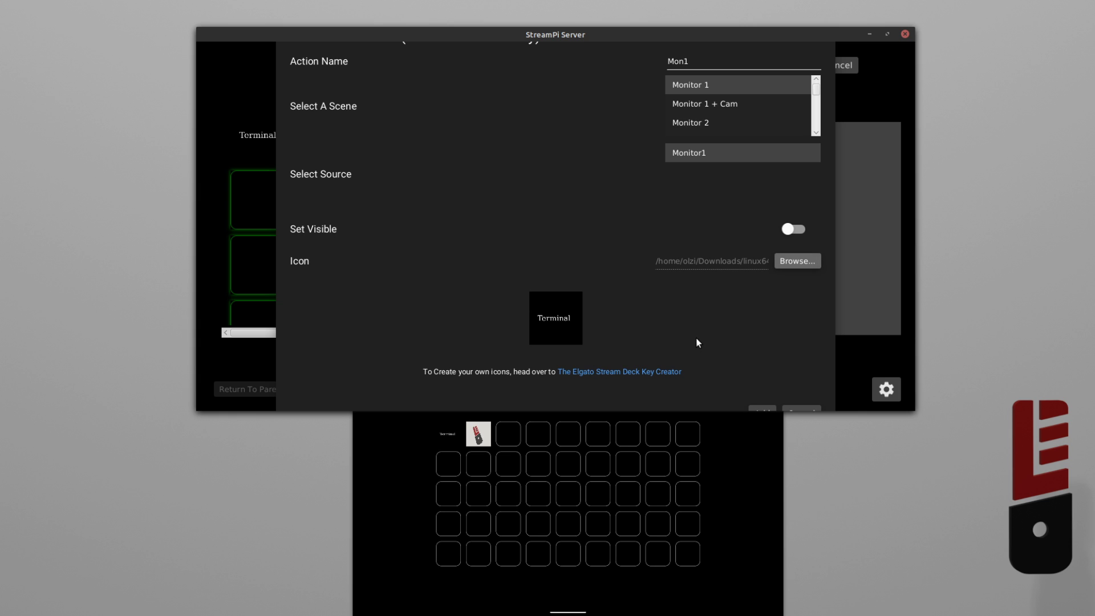
pyautogui.click(757, 409)
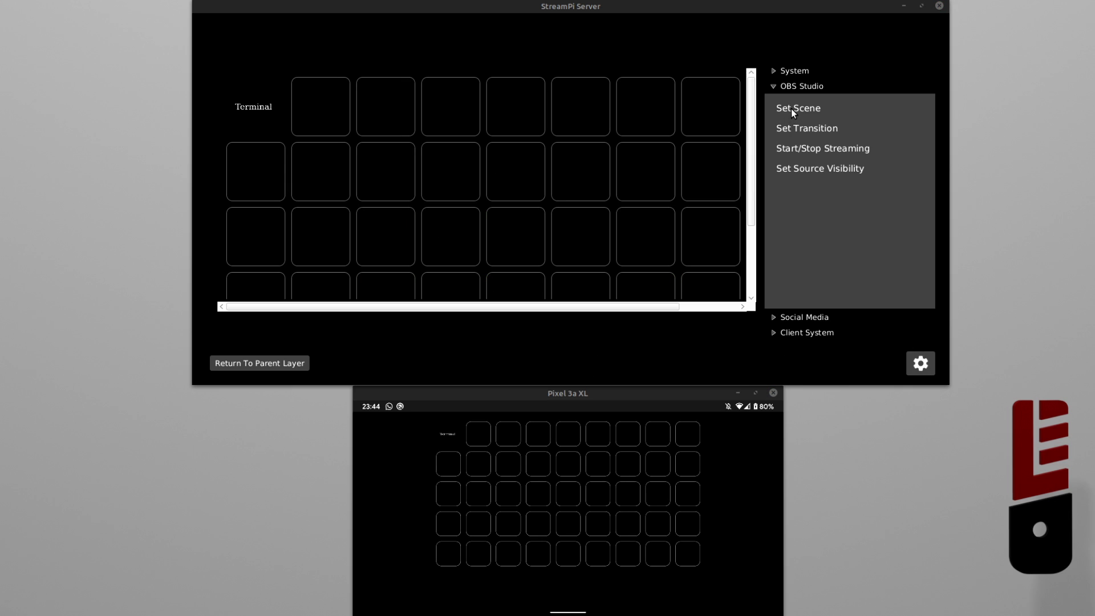
# Create an OBS Set Scene action in the box beside Terminal, named Game, for the GameStream scene
pyautogui.click(791, 108)
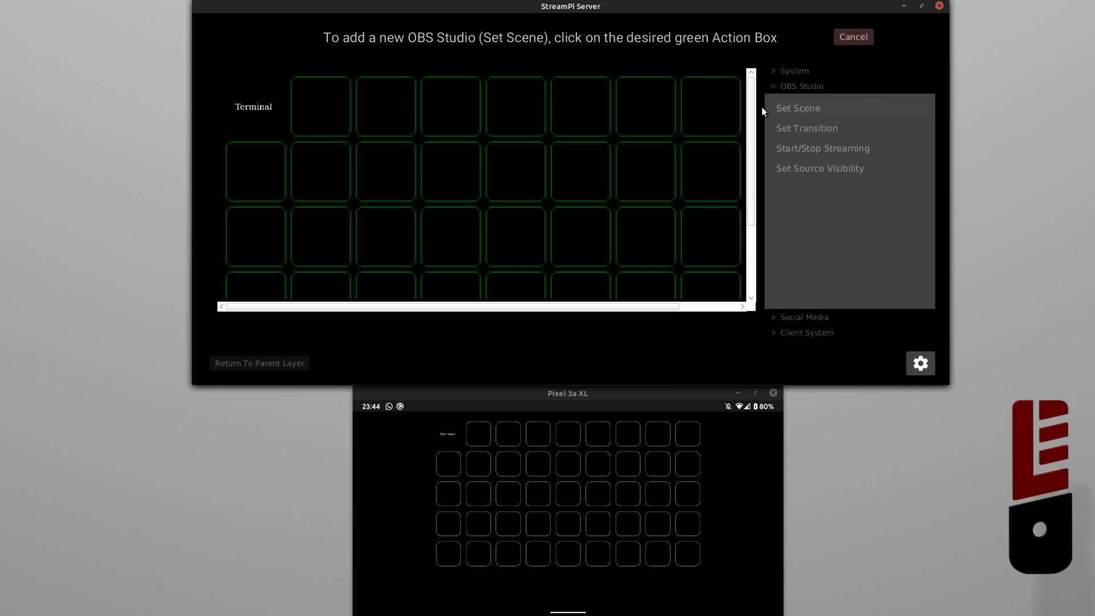
pyautogui.click(320, 104)
pyautogui.scroll(-2, 649, 154)
pyautogui.click(649, 160)
pyautogui.click(614, 116)
pyautogui.write('Game')
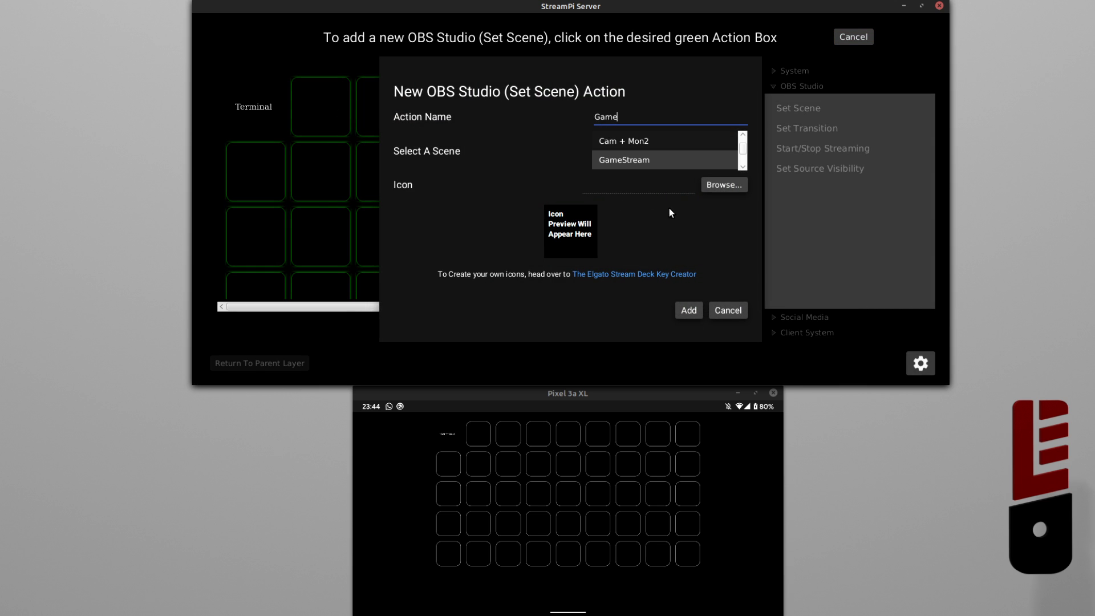
# Set game.png as the Game action's icon, add the action, and trigger it from the phone client
pyautogui.click(710, 190)
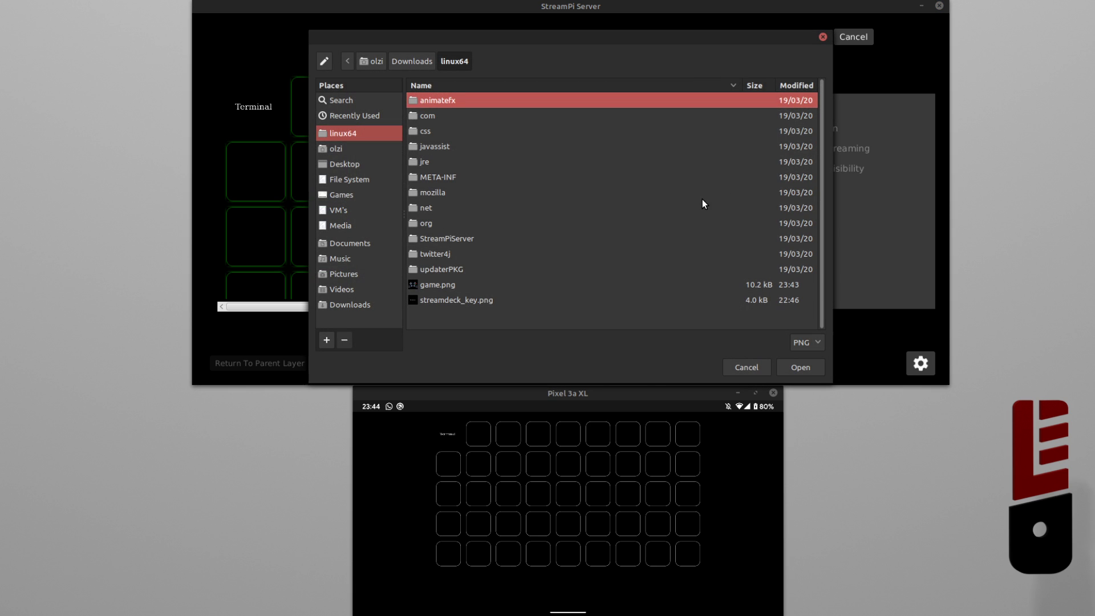
pyautogui.doubleClick(437, 284)
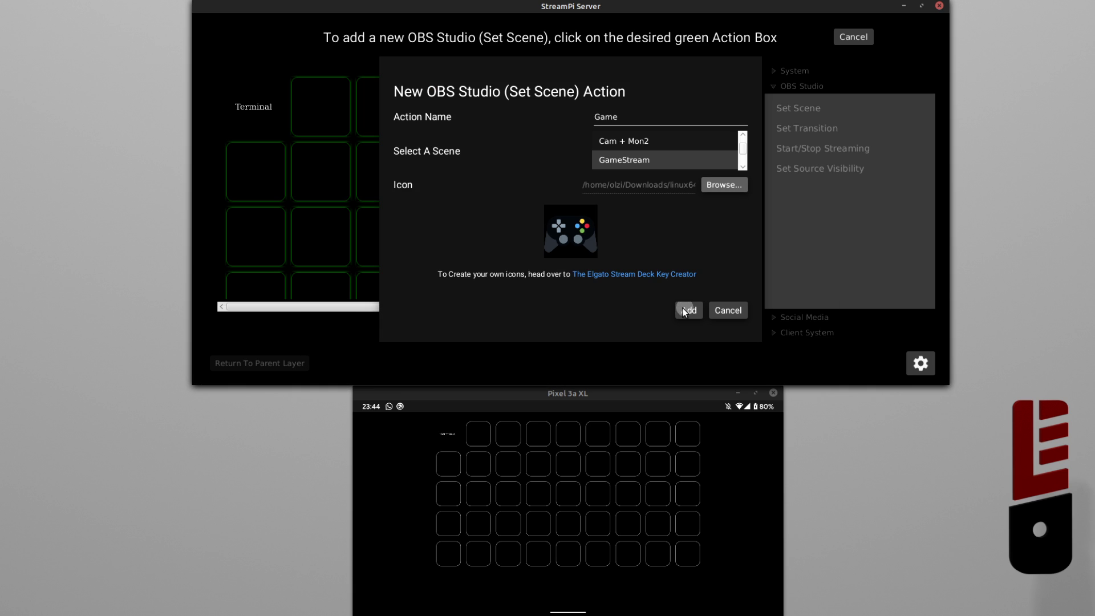
pyautogui.click(688, 310)
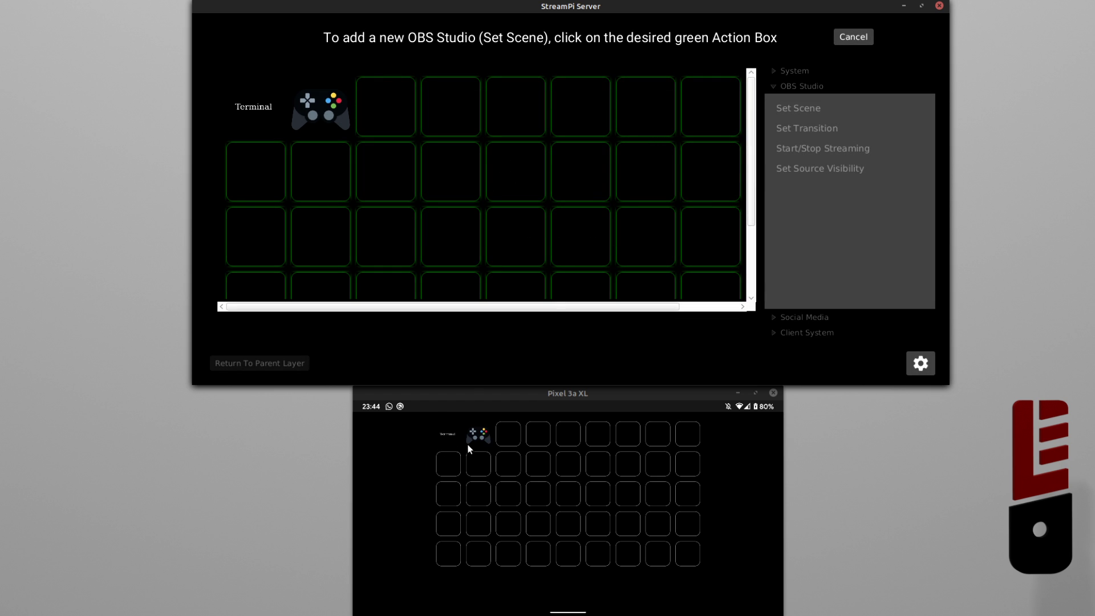
pyautogui.click(476, 439)
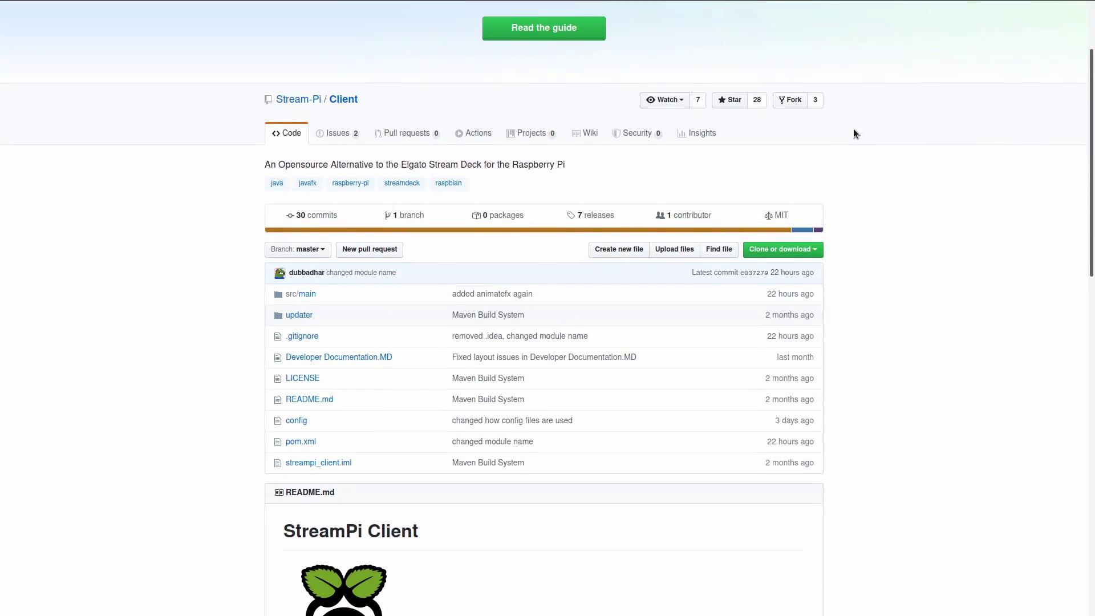
# Read through the StreamPi Client README on GitHub, including its installation, usage and requirements sections
pyautogui.scroll(-5, 854, 131)
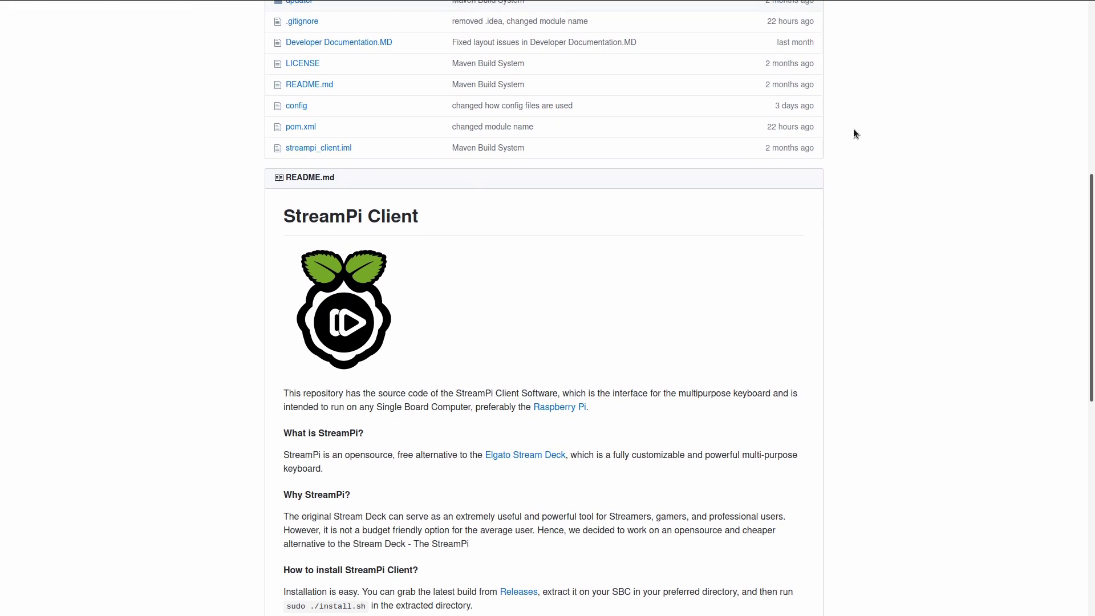
pyautogui.scroll(-5, 853, 133)
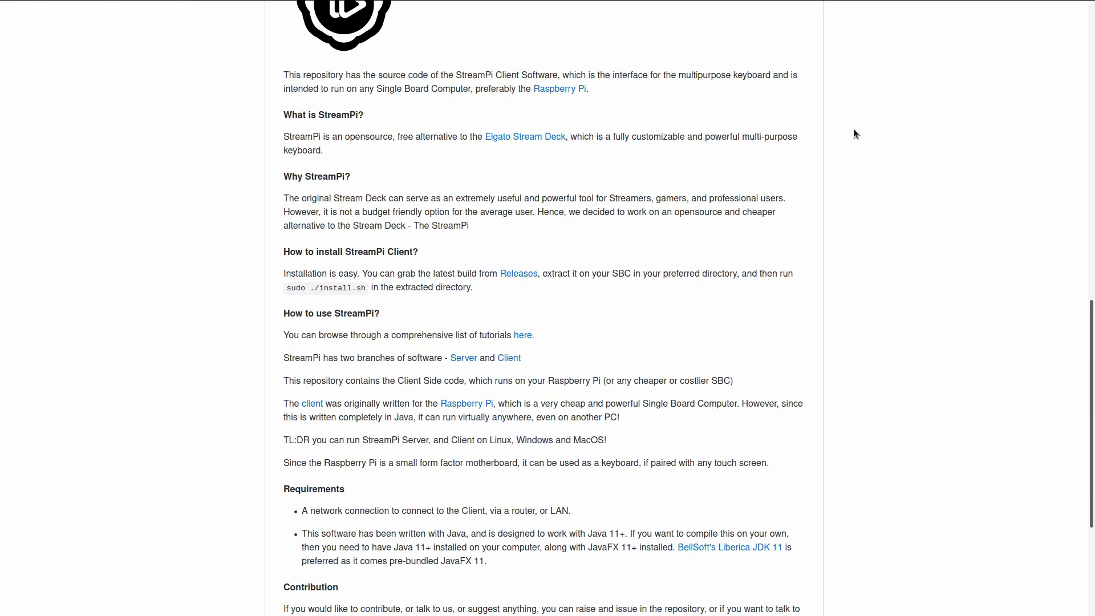
pyautogui.scroll(-1, 853, 133)
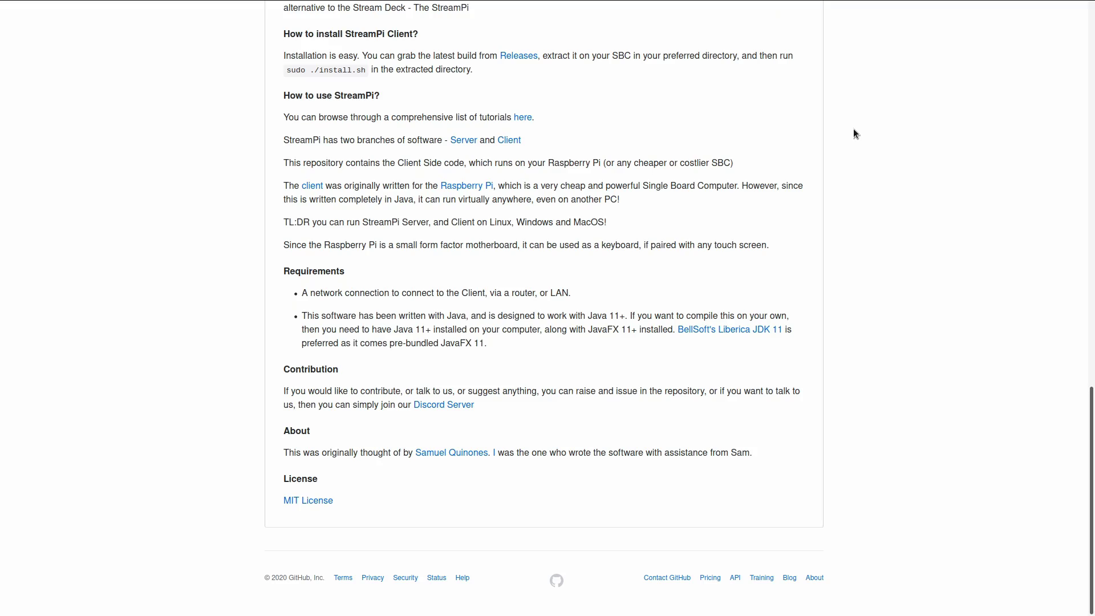